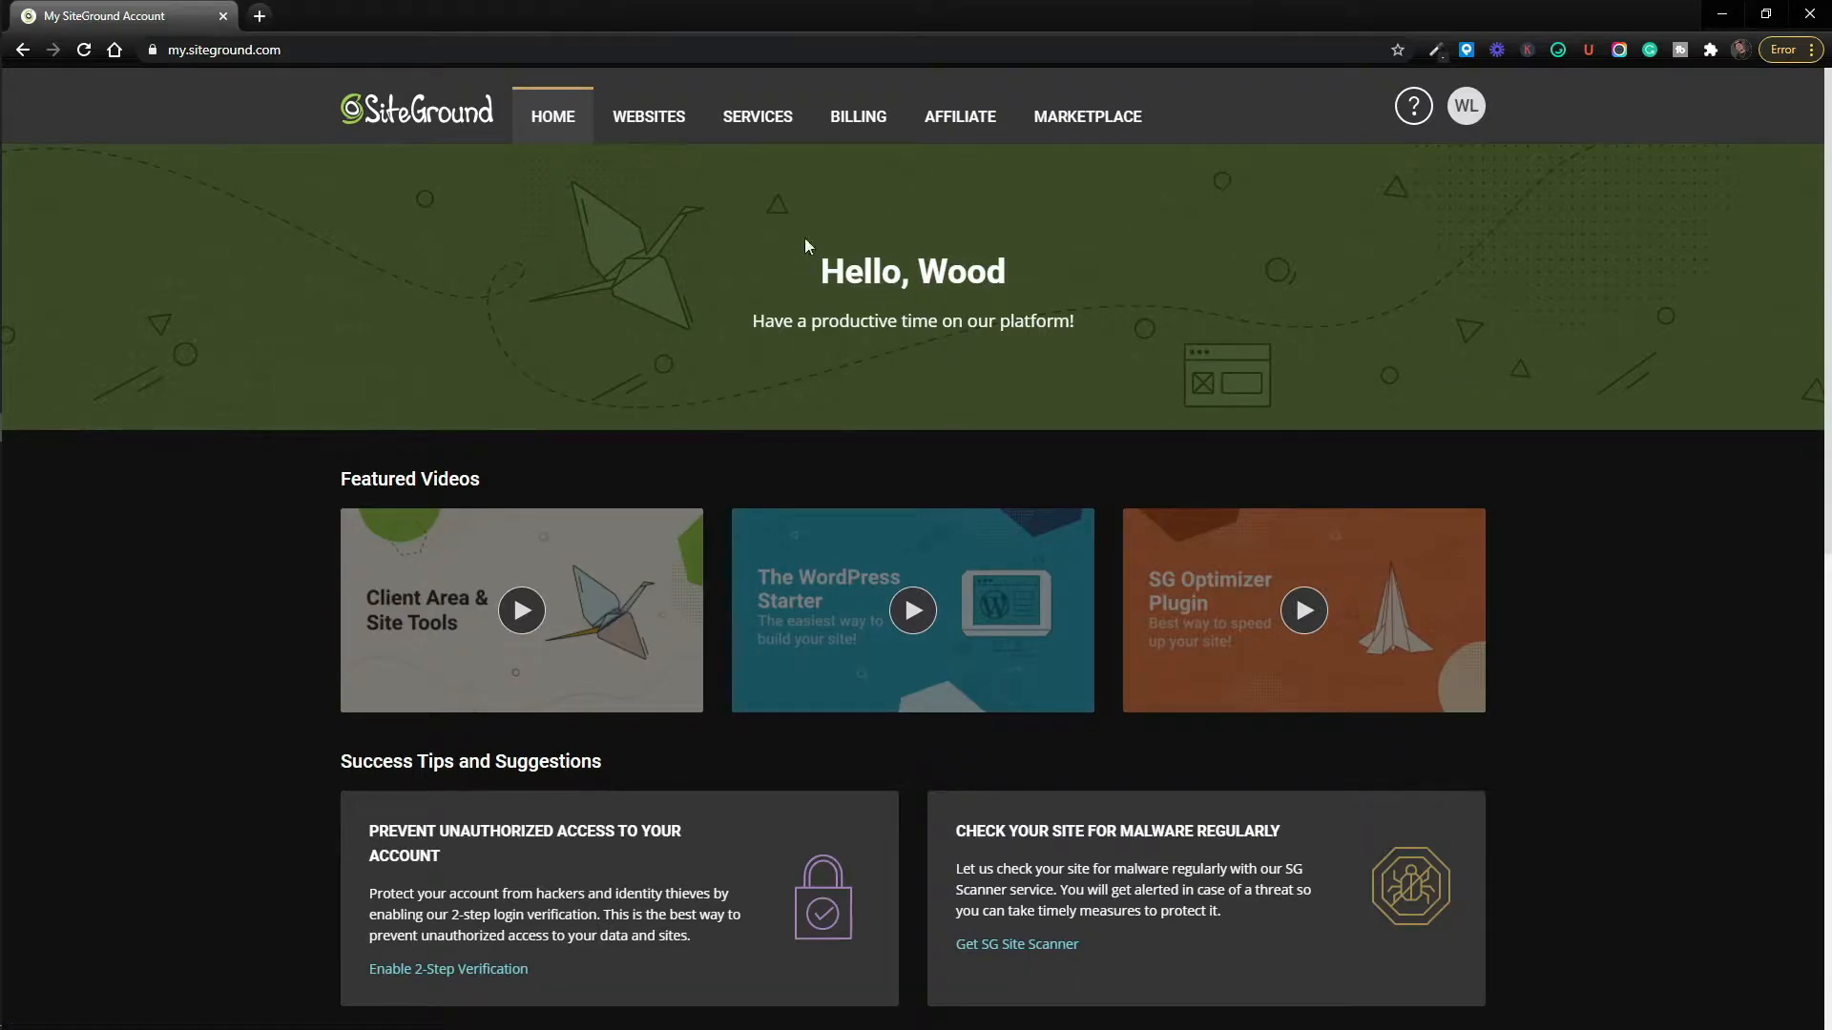
Open the Add New Website wizard from the Websites list.
click(647, 122)
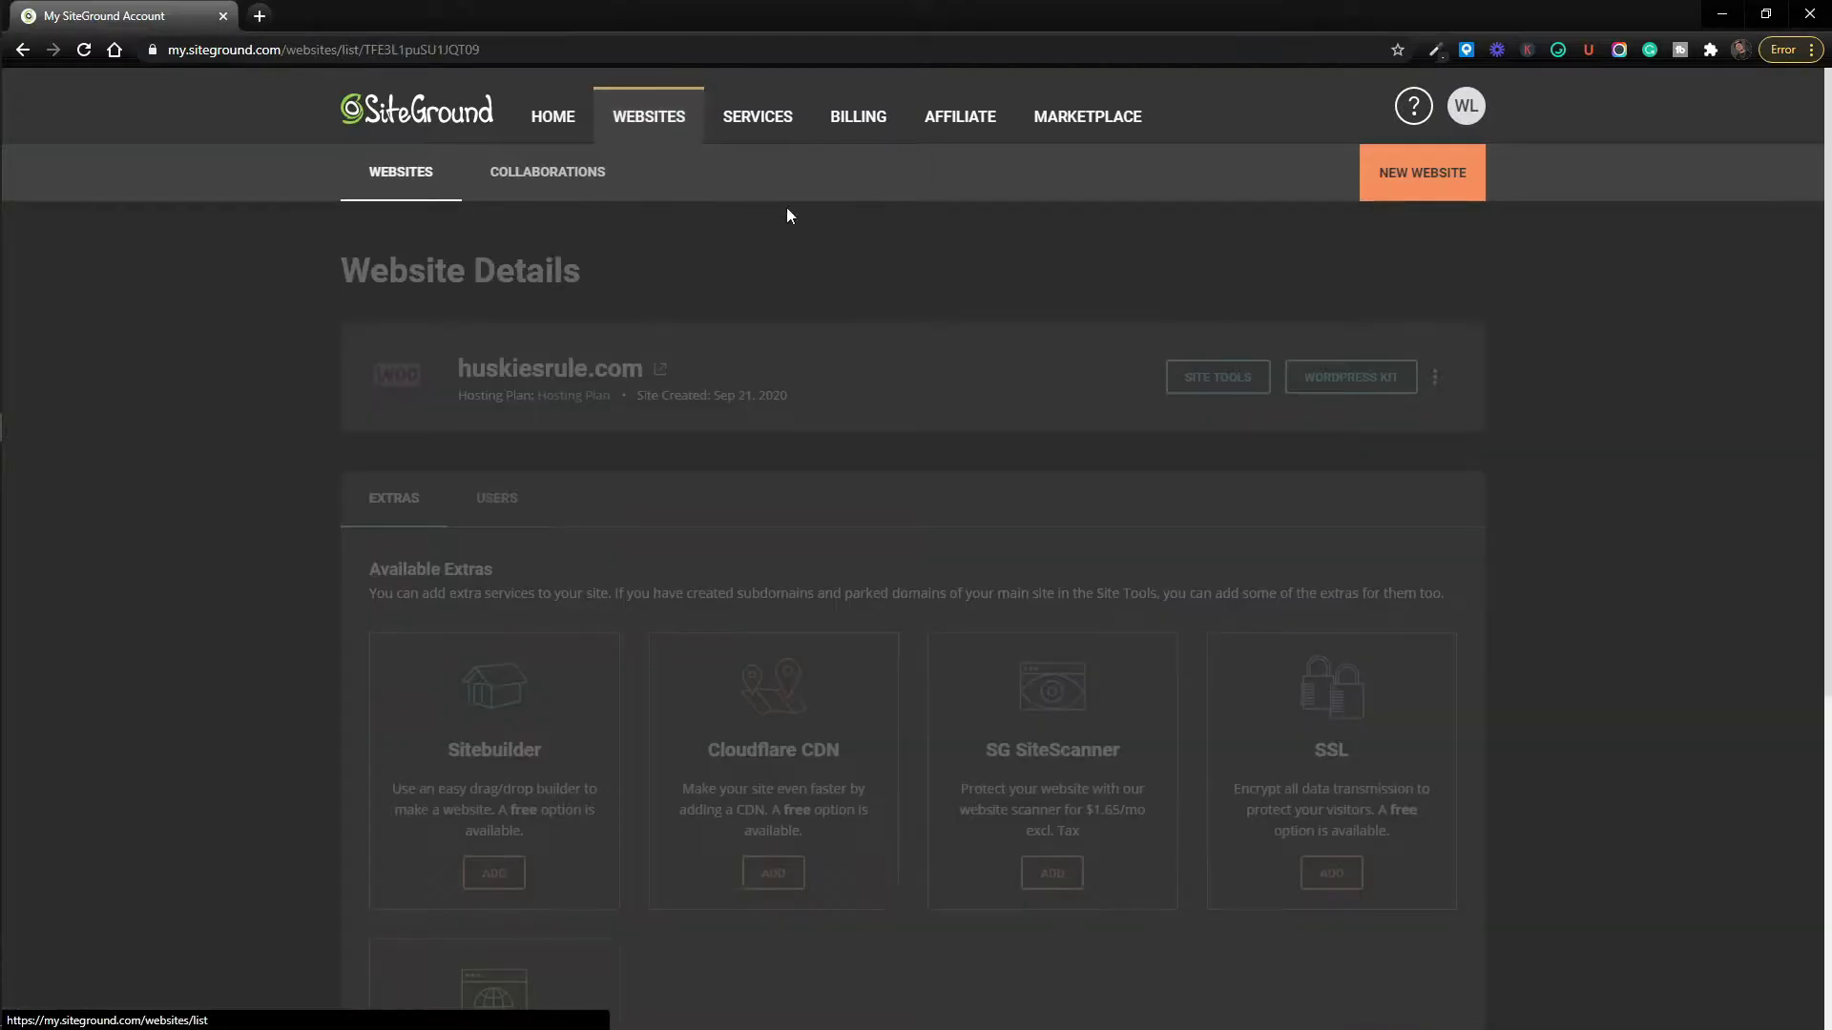
click(1424, 186)
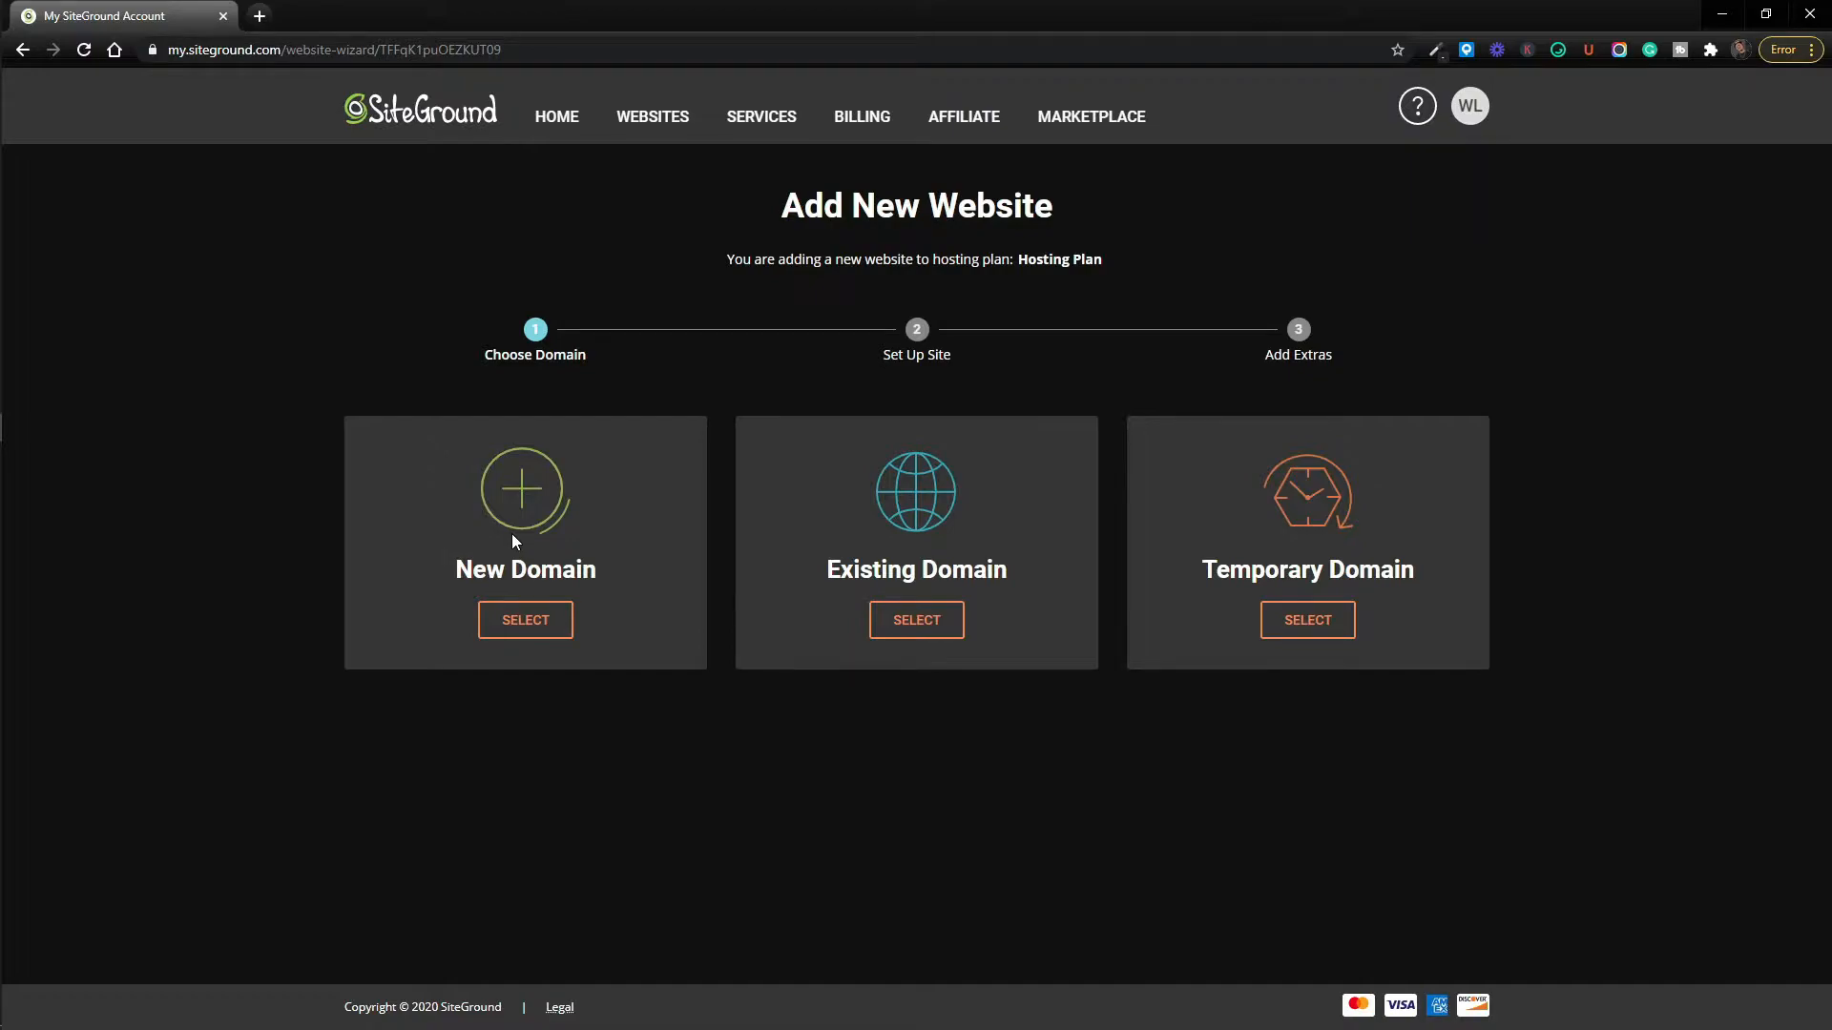
Compare the New, Existing and Temporary domain options, browsing the existing domains list.
click(516, 630)
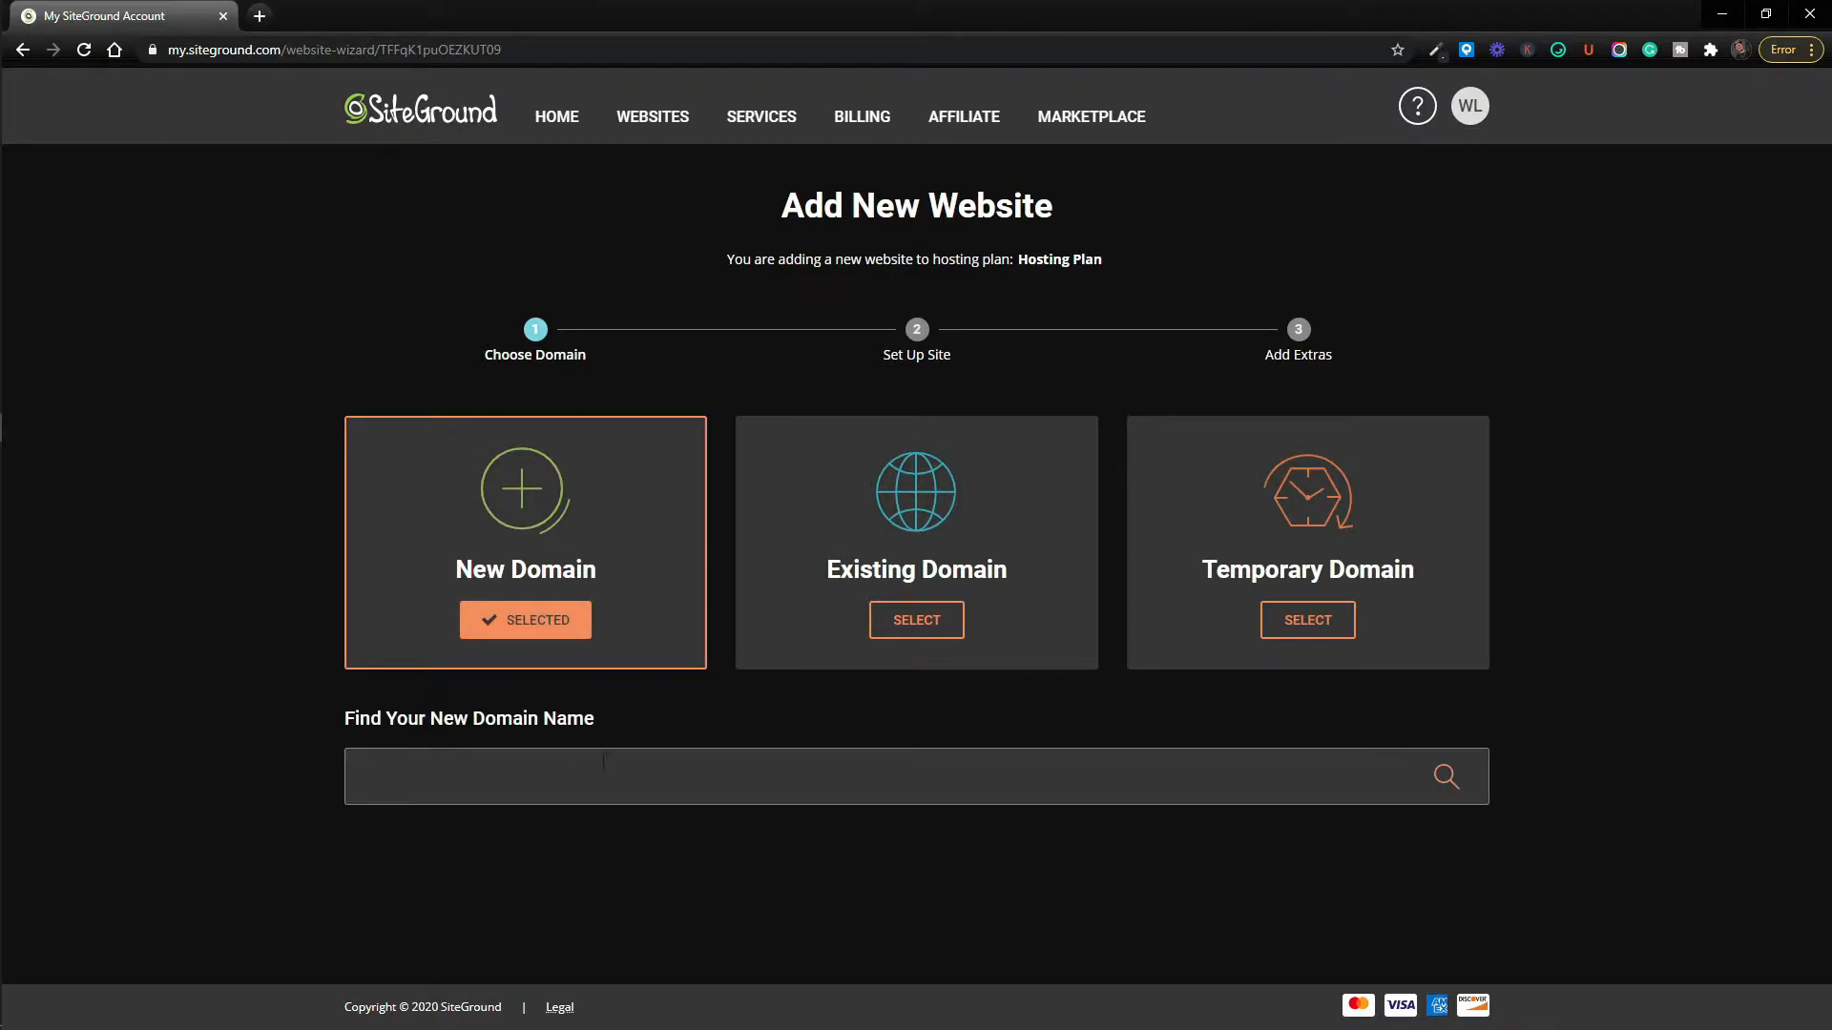
click(905, 626)
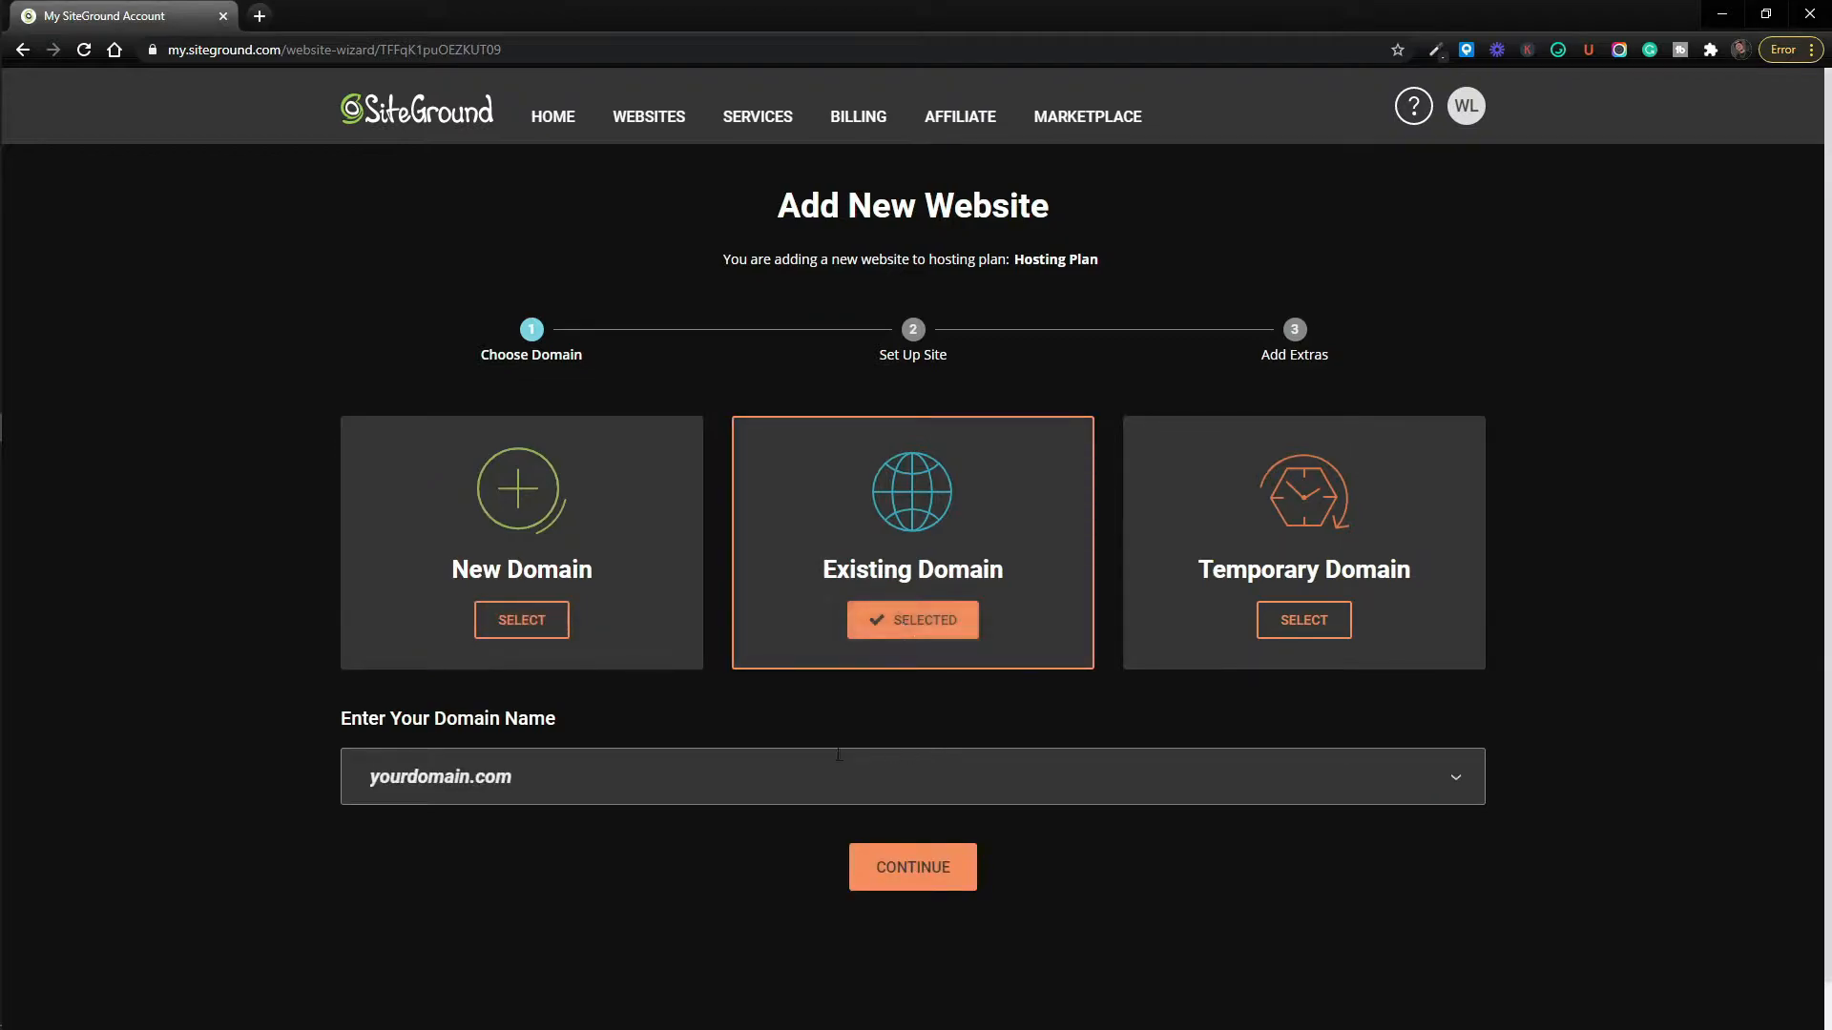
click(644, 781)
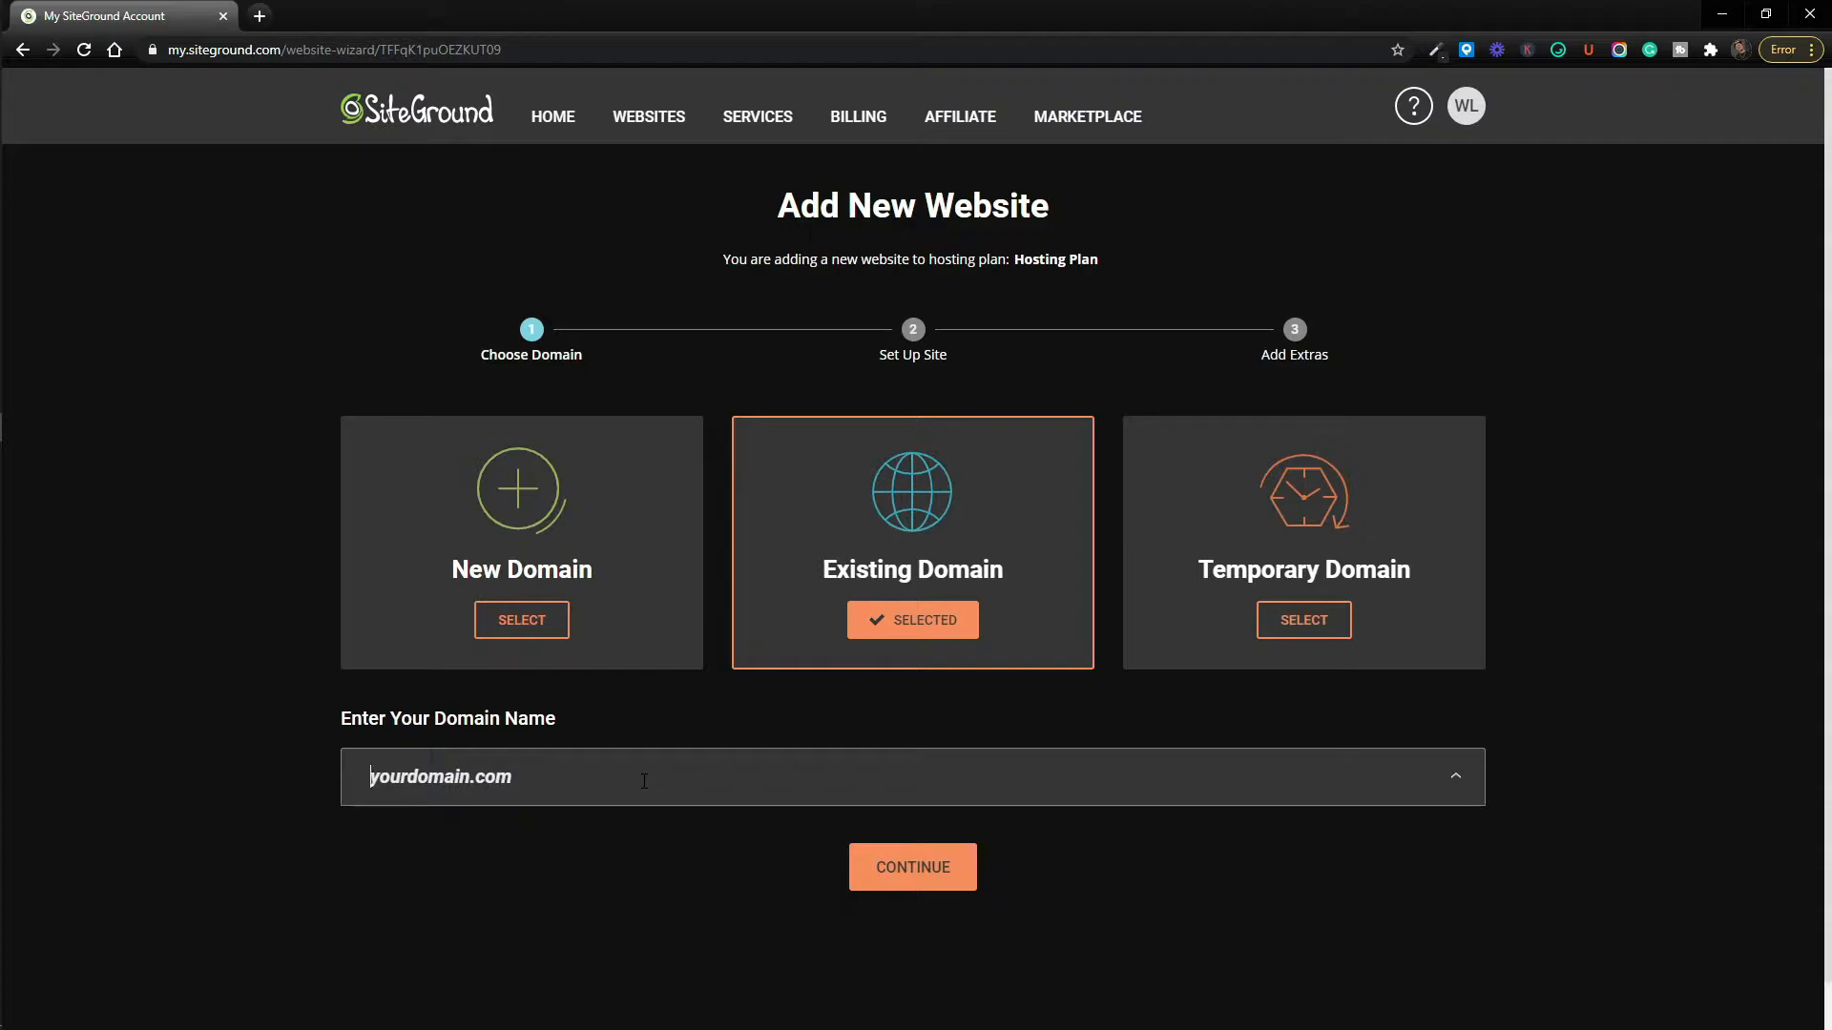
click(523, 632)
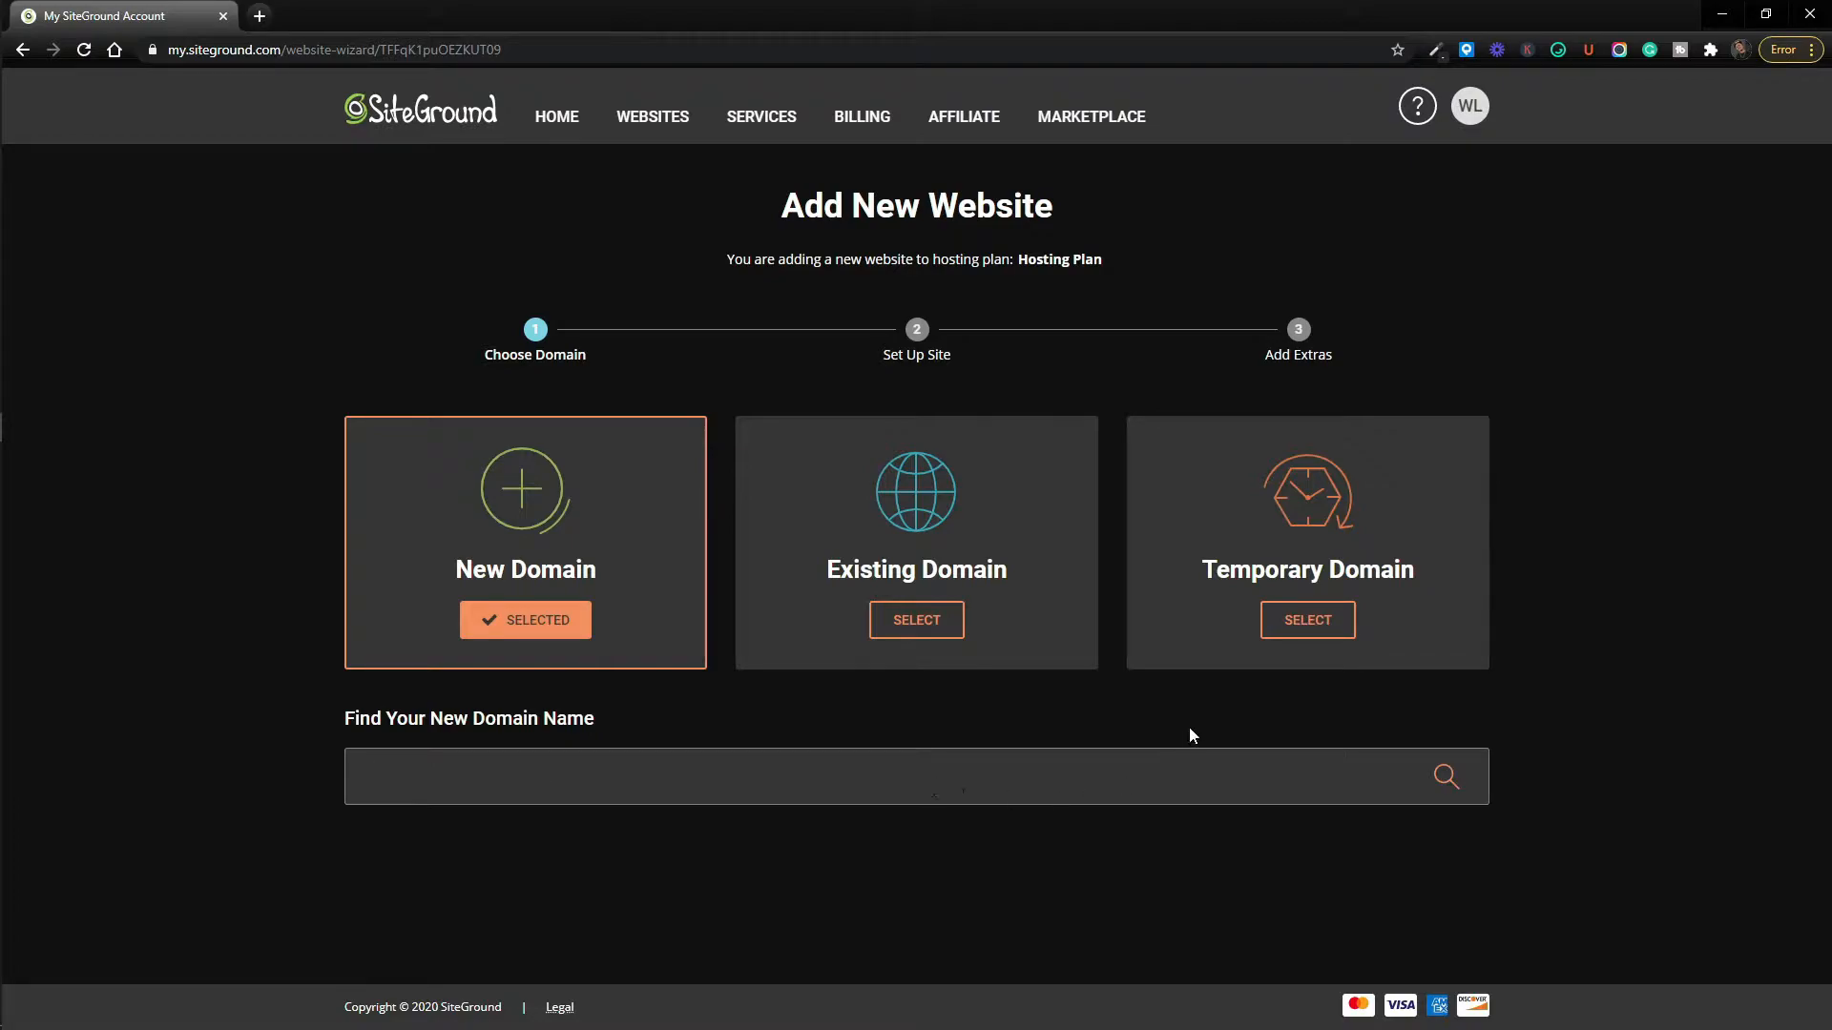
click(1299, 619)
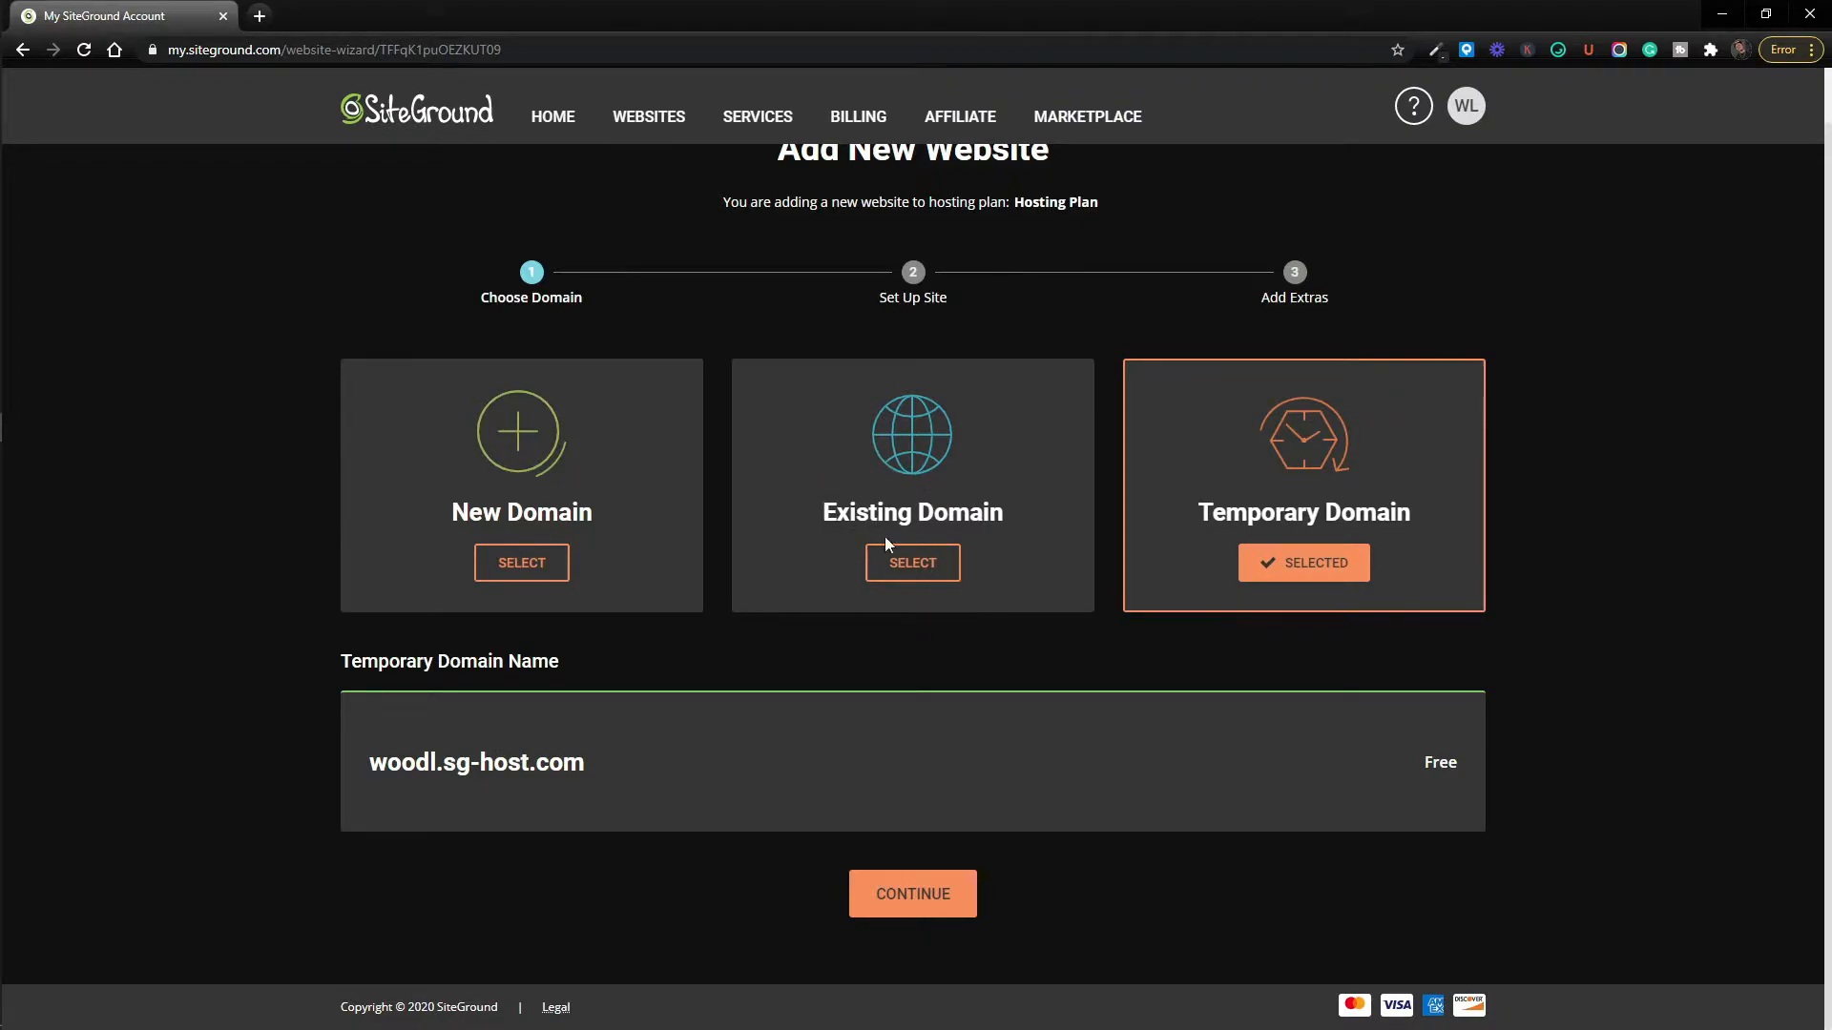
click(914, 571)
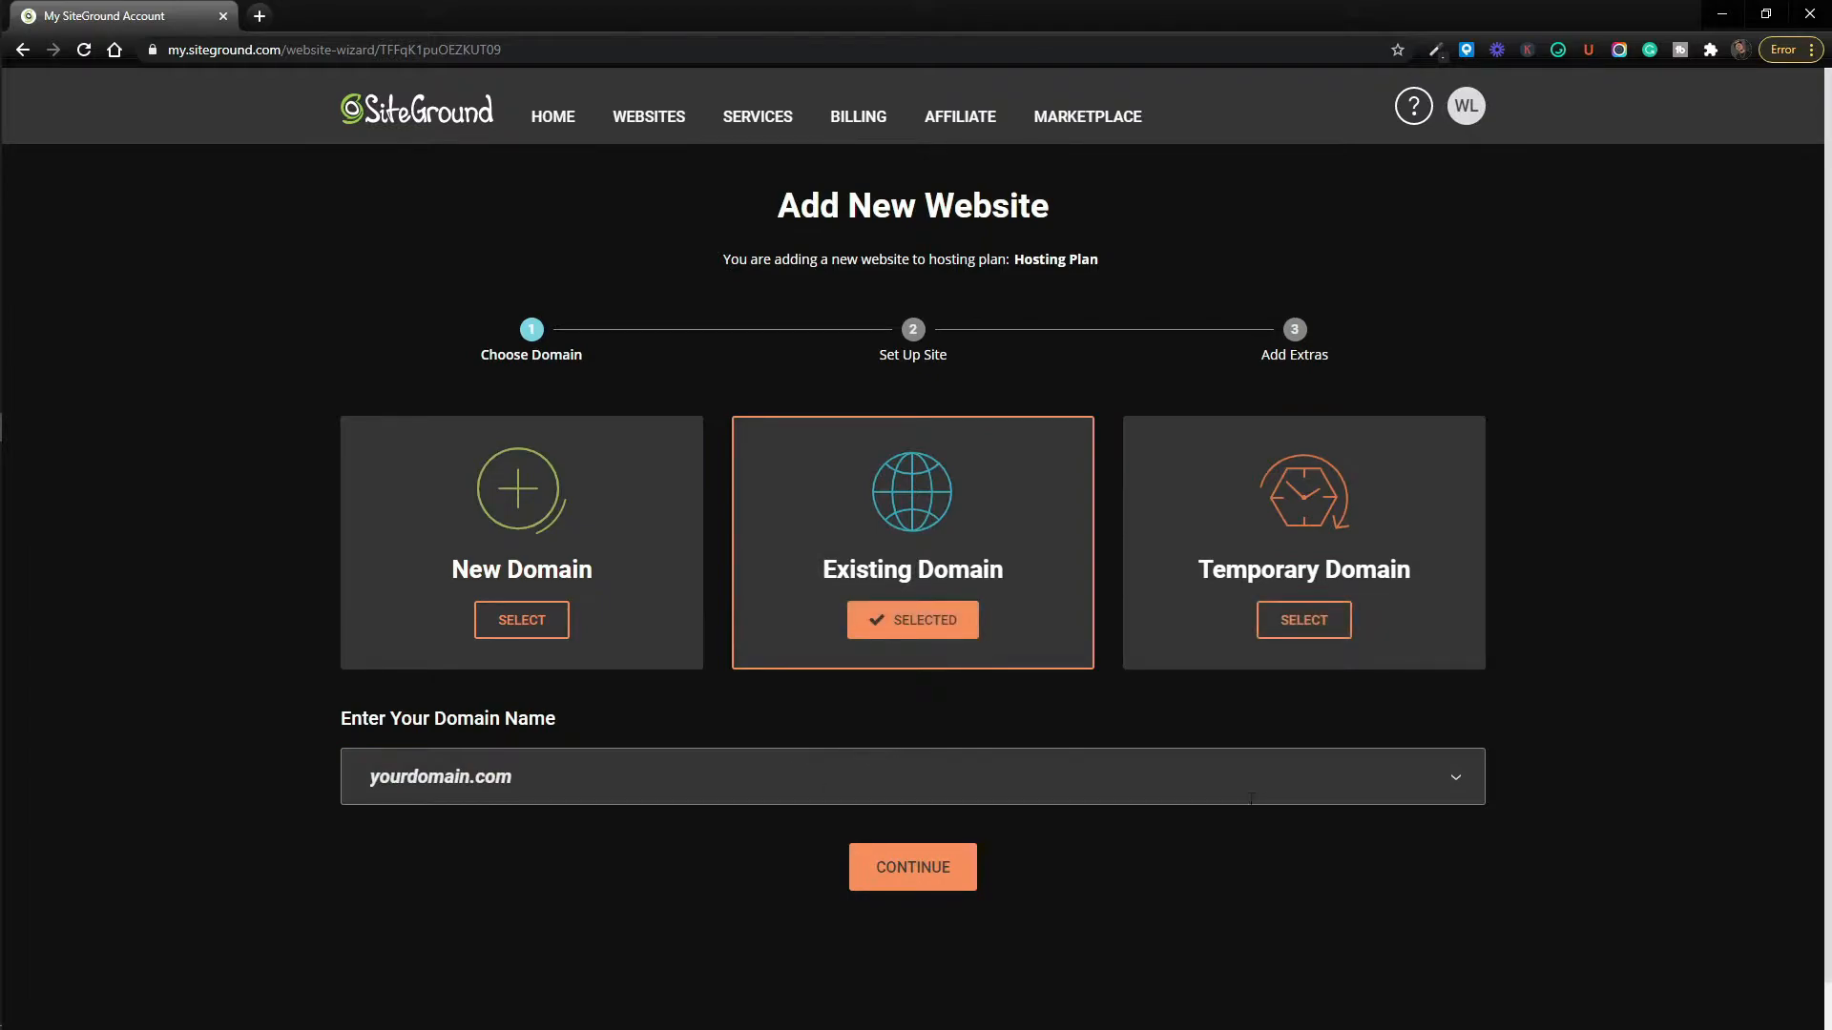
Select the temporary domain woodl.sg-host.com and continue to site setup.
click(1320, 630)
scroll(1295, 623, down, 1)
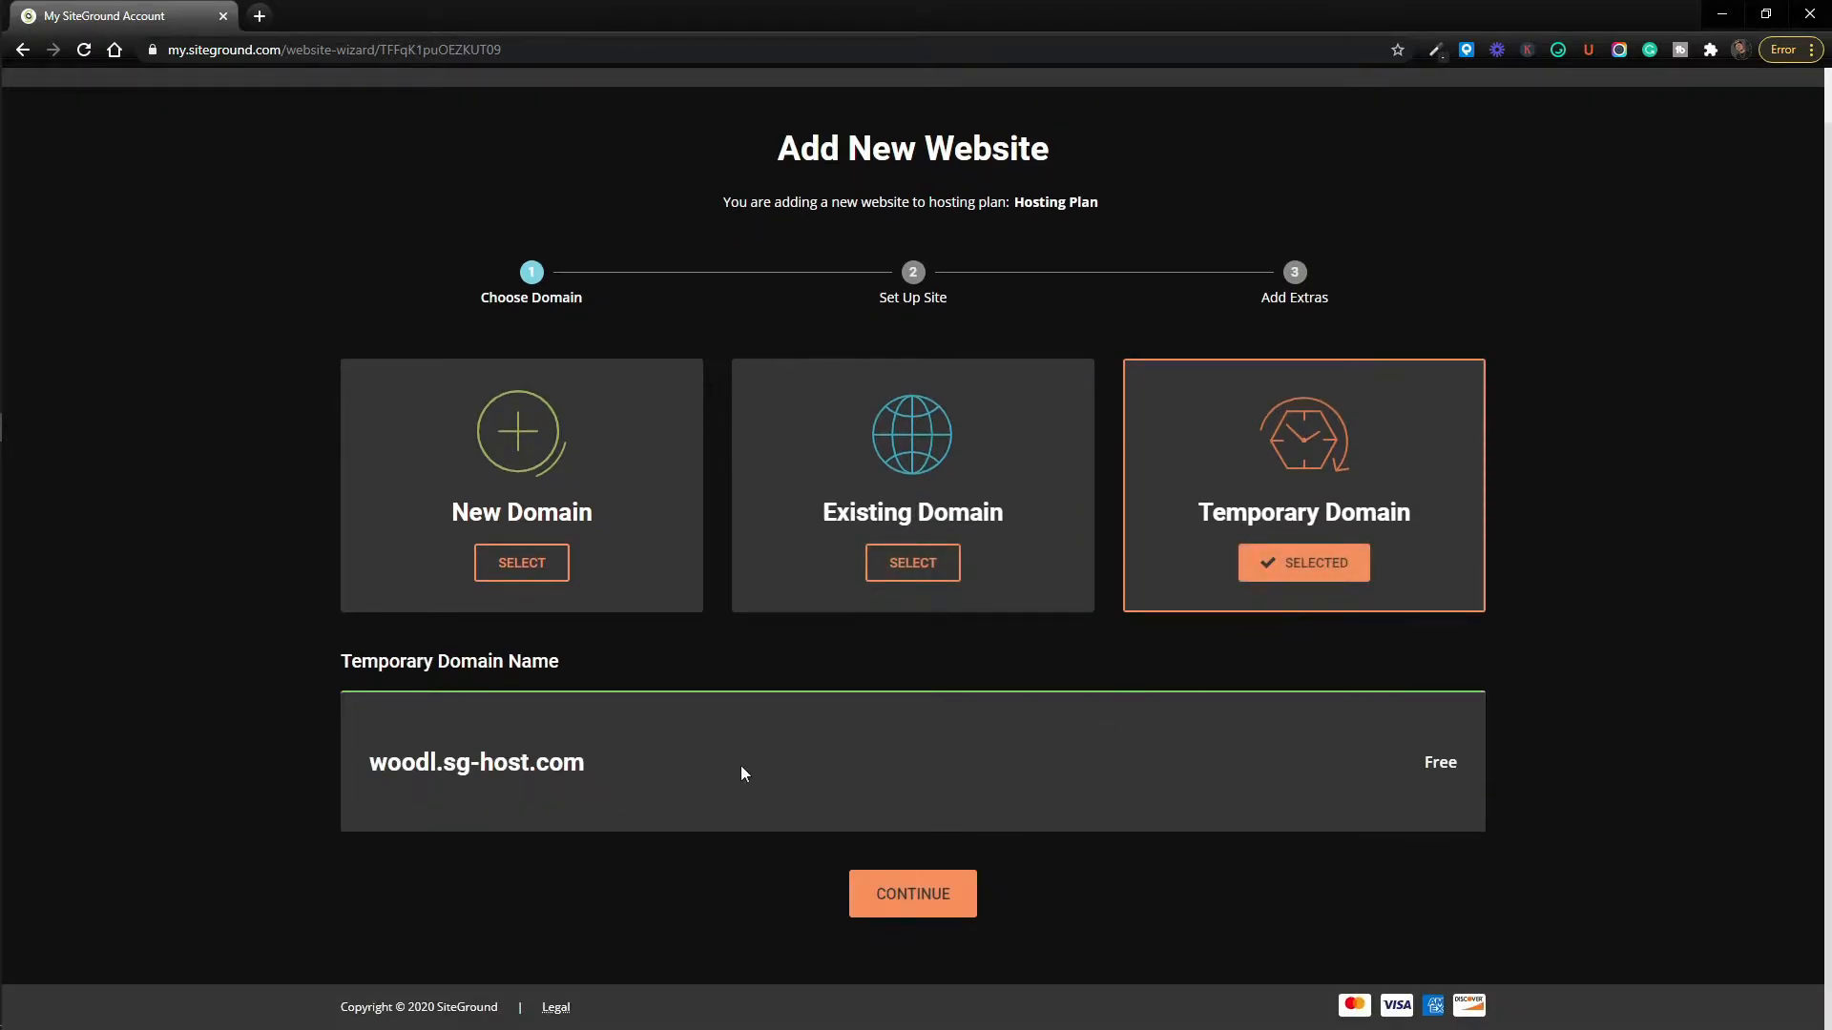
mouse_move(383, 760)
mouse_down()
mouse_move(550, 765)
mouse_move(377, 764)
mouse_up()
click(562, 770)
click(516, 767)
click(908, 897)
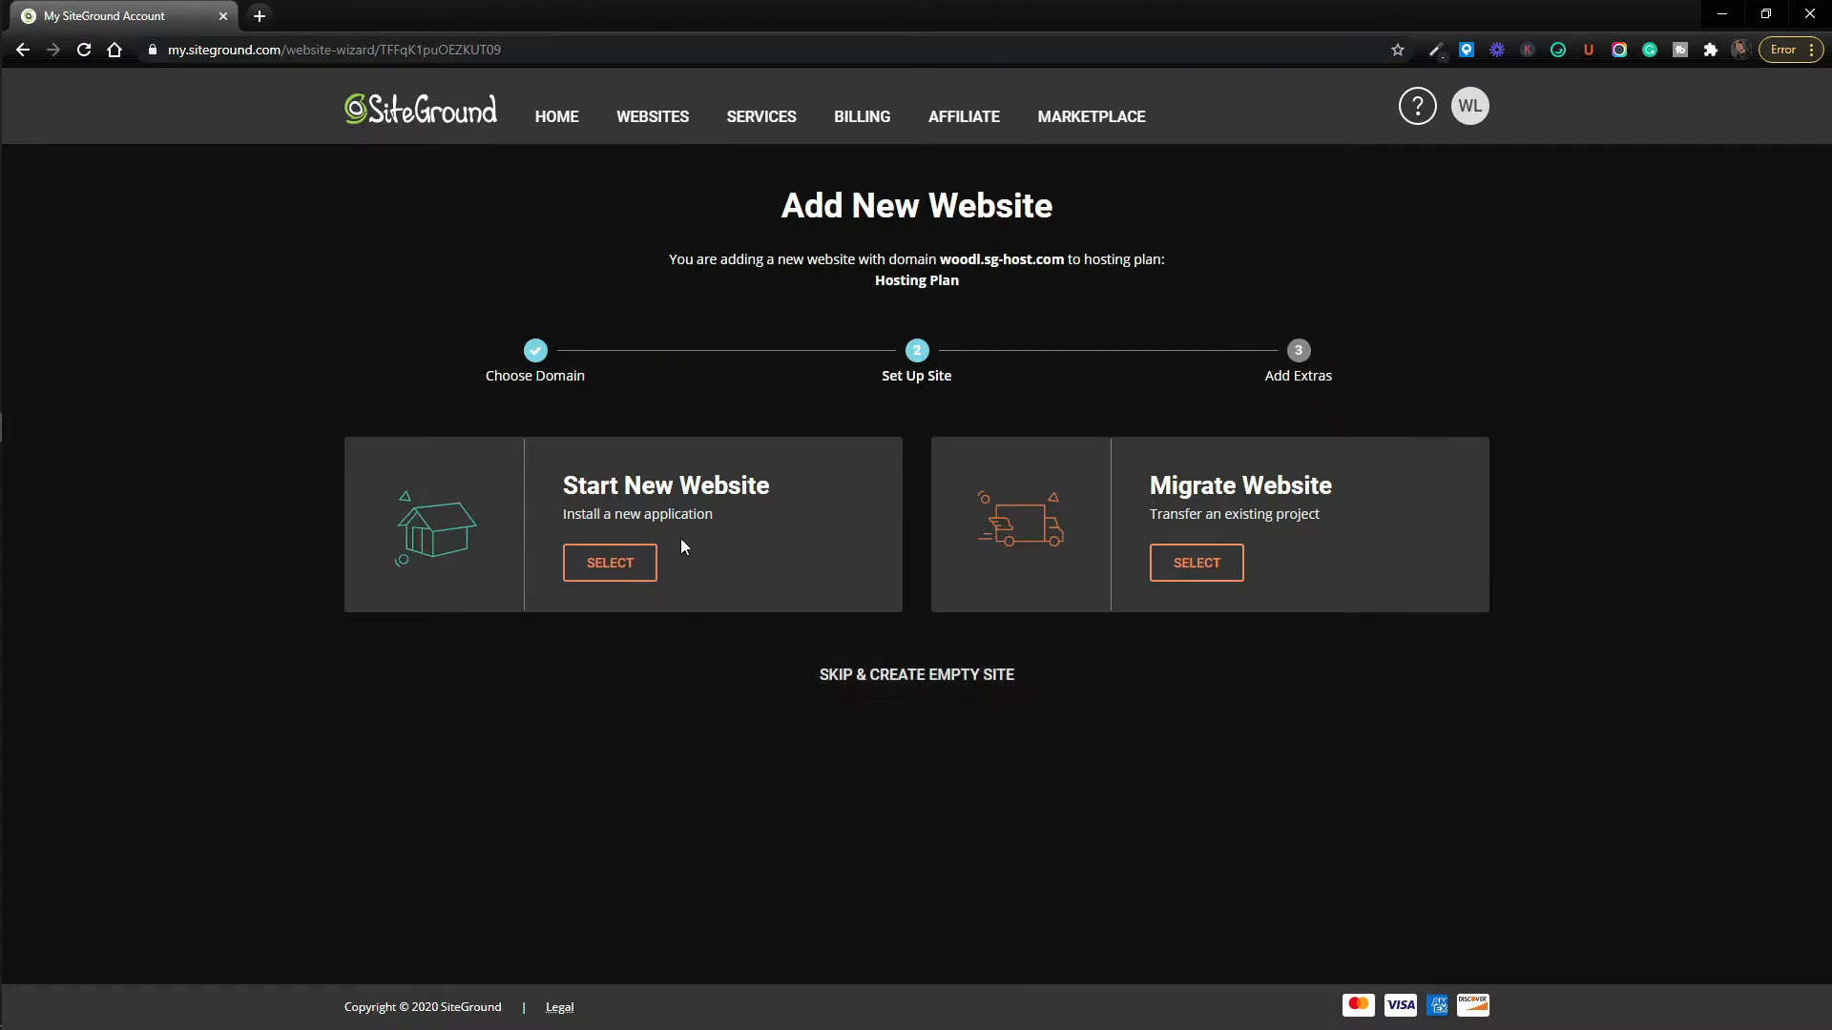
Select Start New Website under Set Up Site.
click(634, 571)
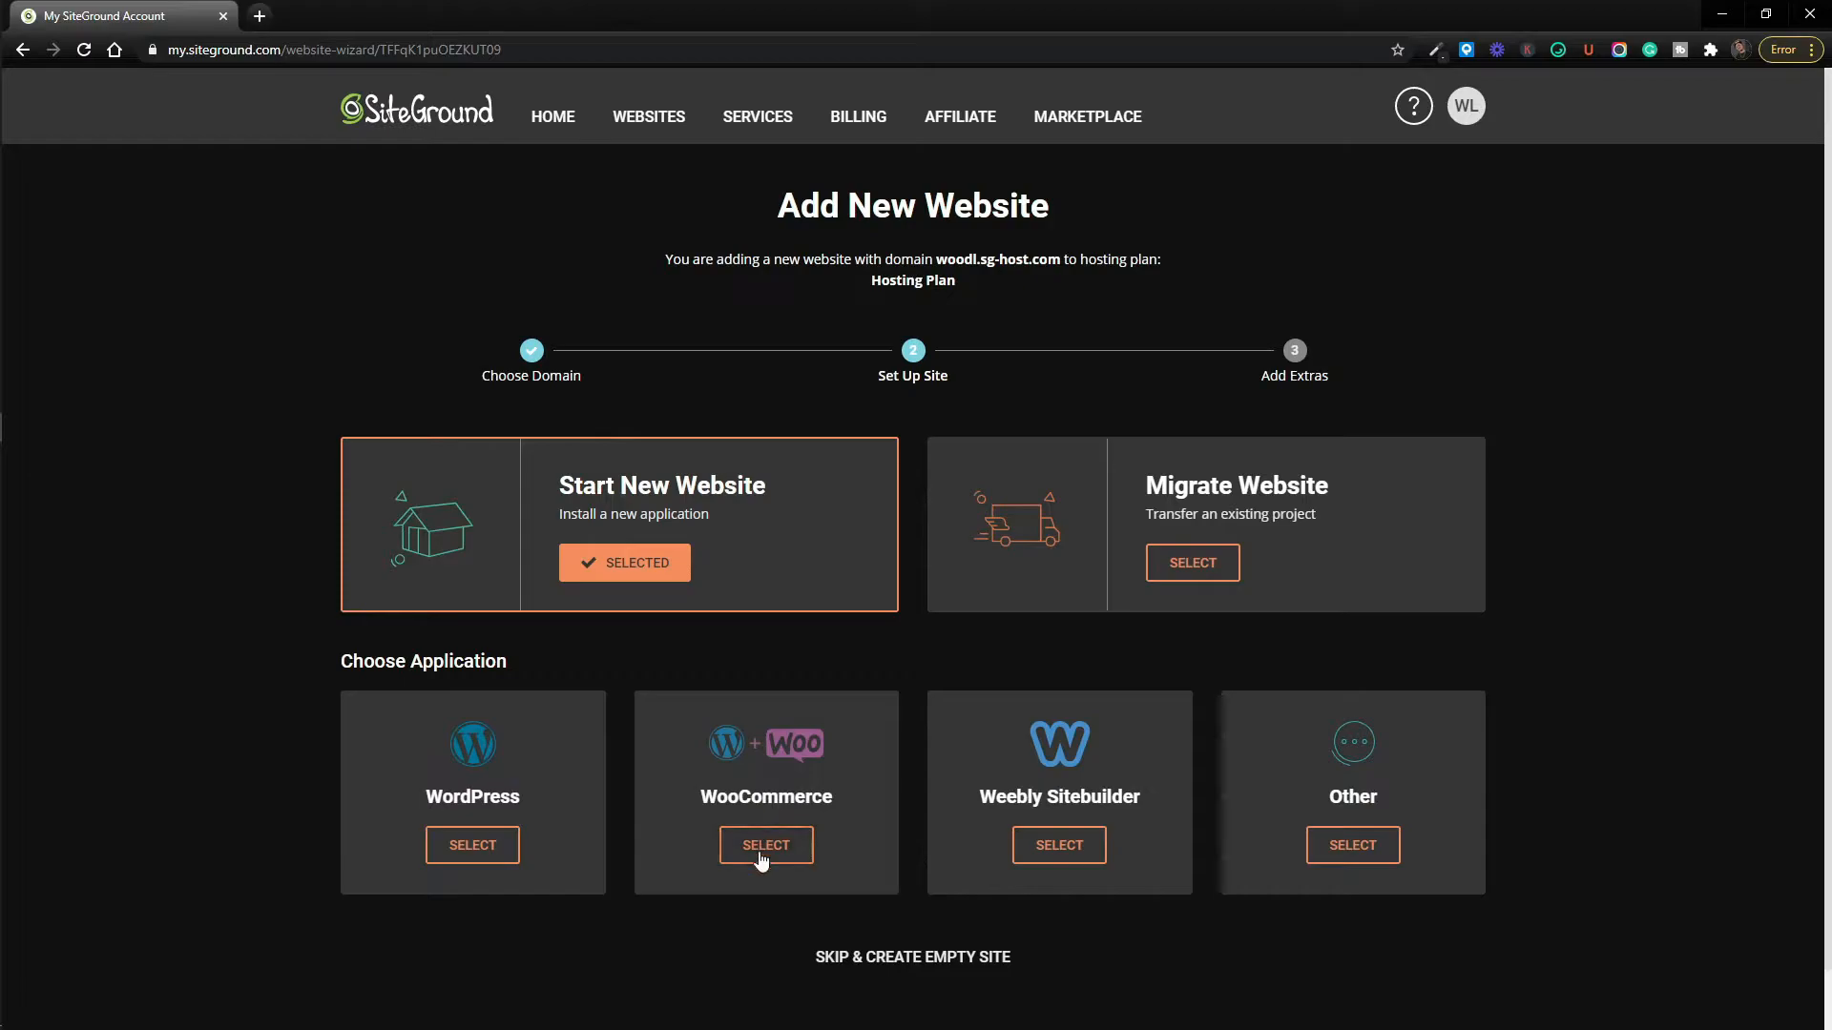
Choose WordPress as the application and generate a strong login password, regenerating it several times.
click(487, 847)
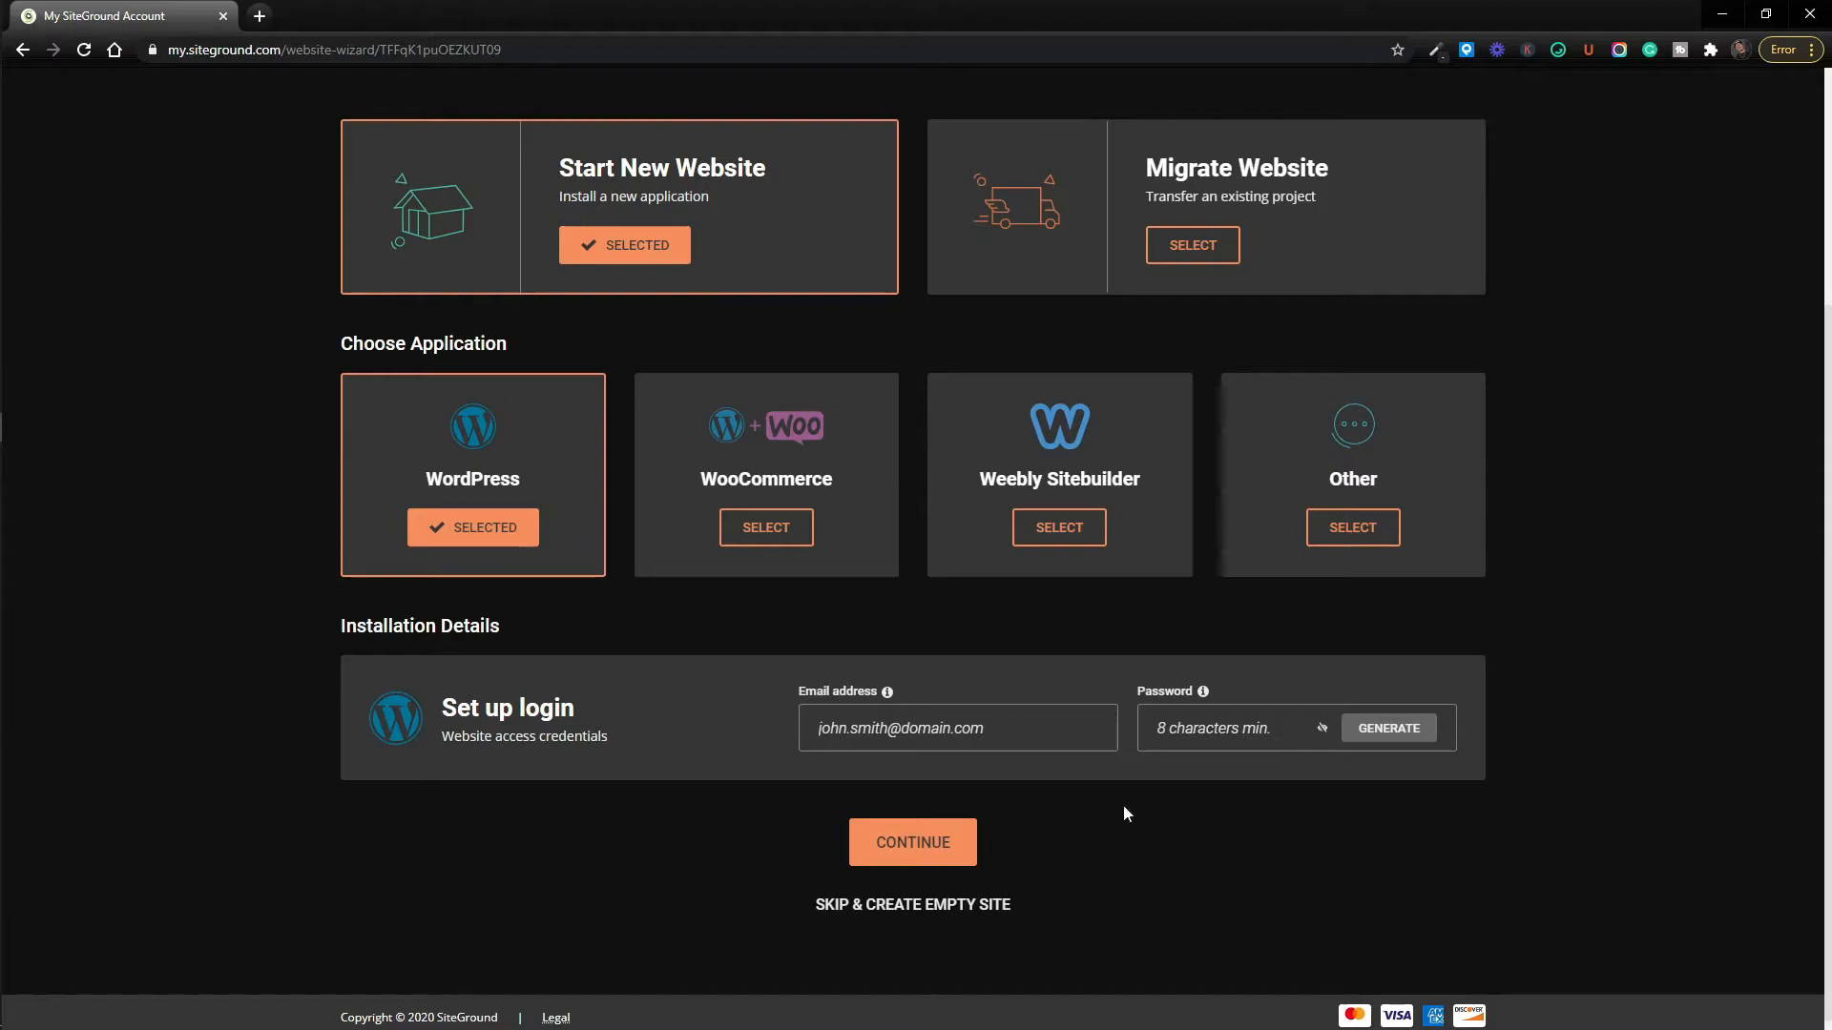
click(874, 732)
click(1385, 731)
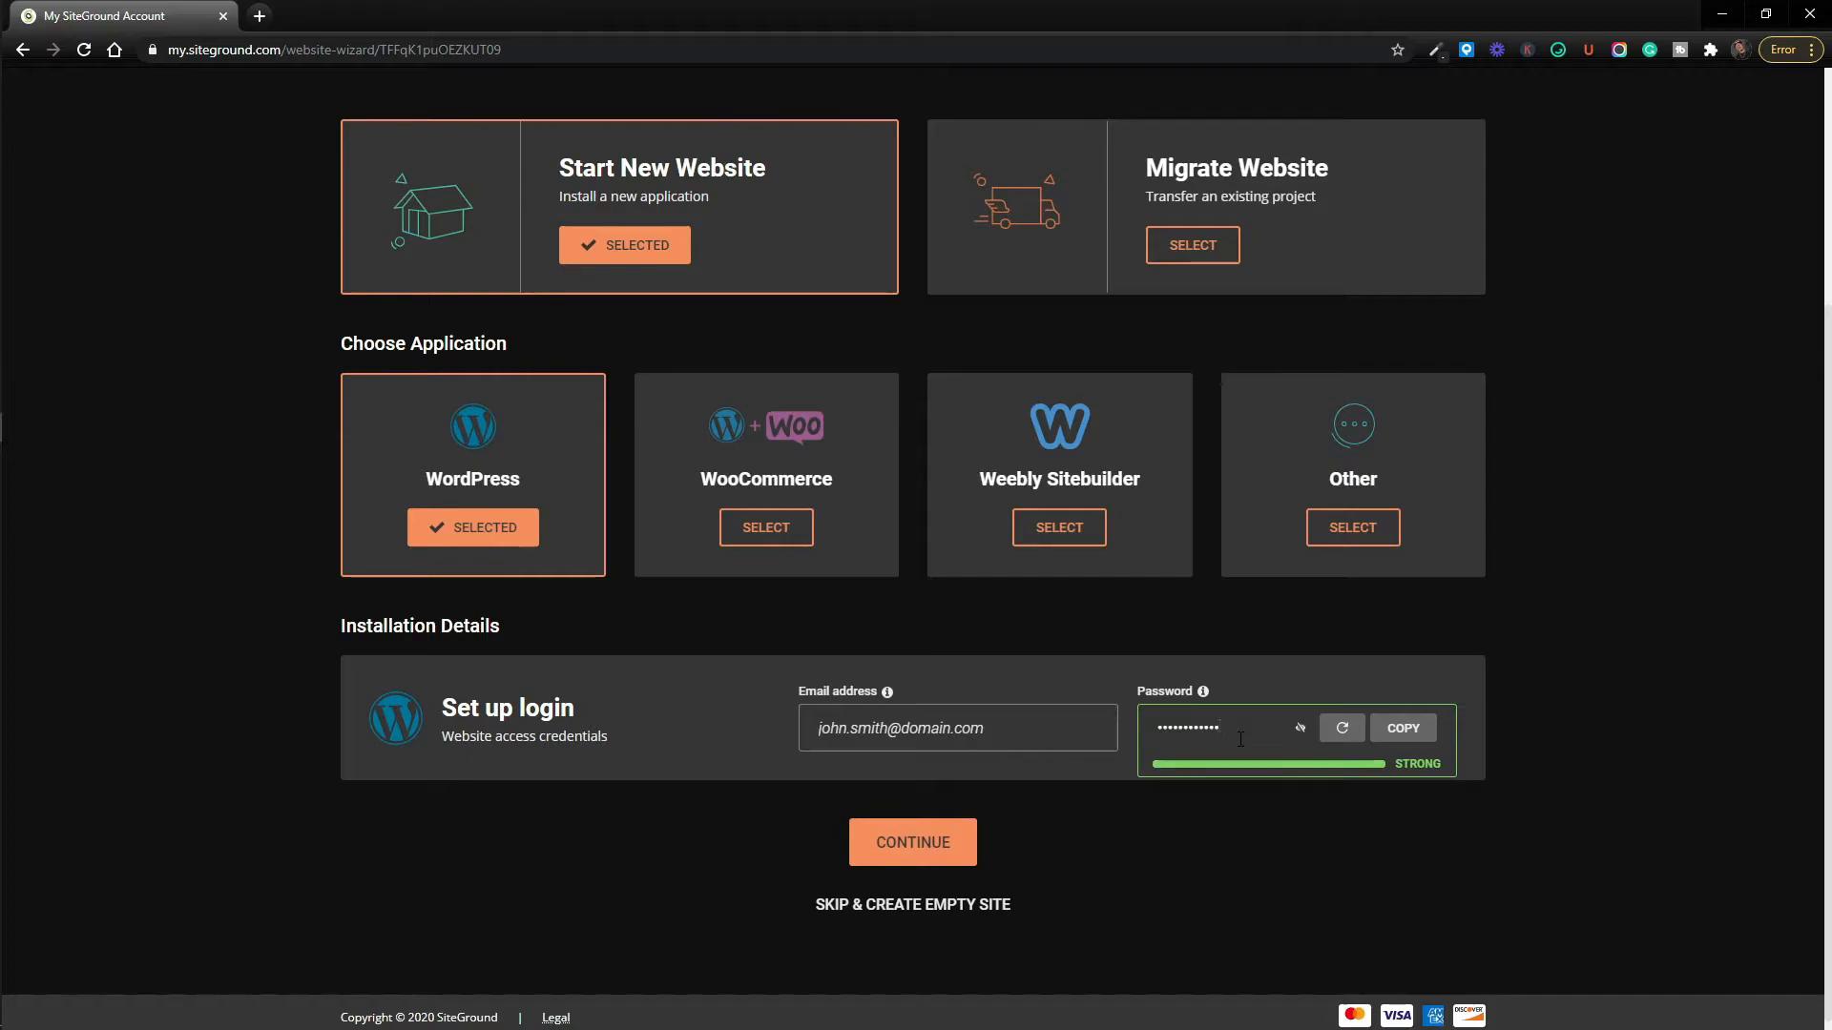
click(1303, 728)
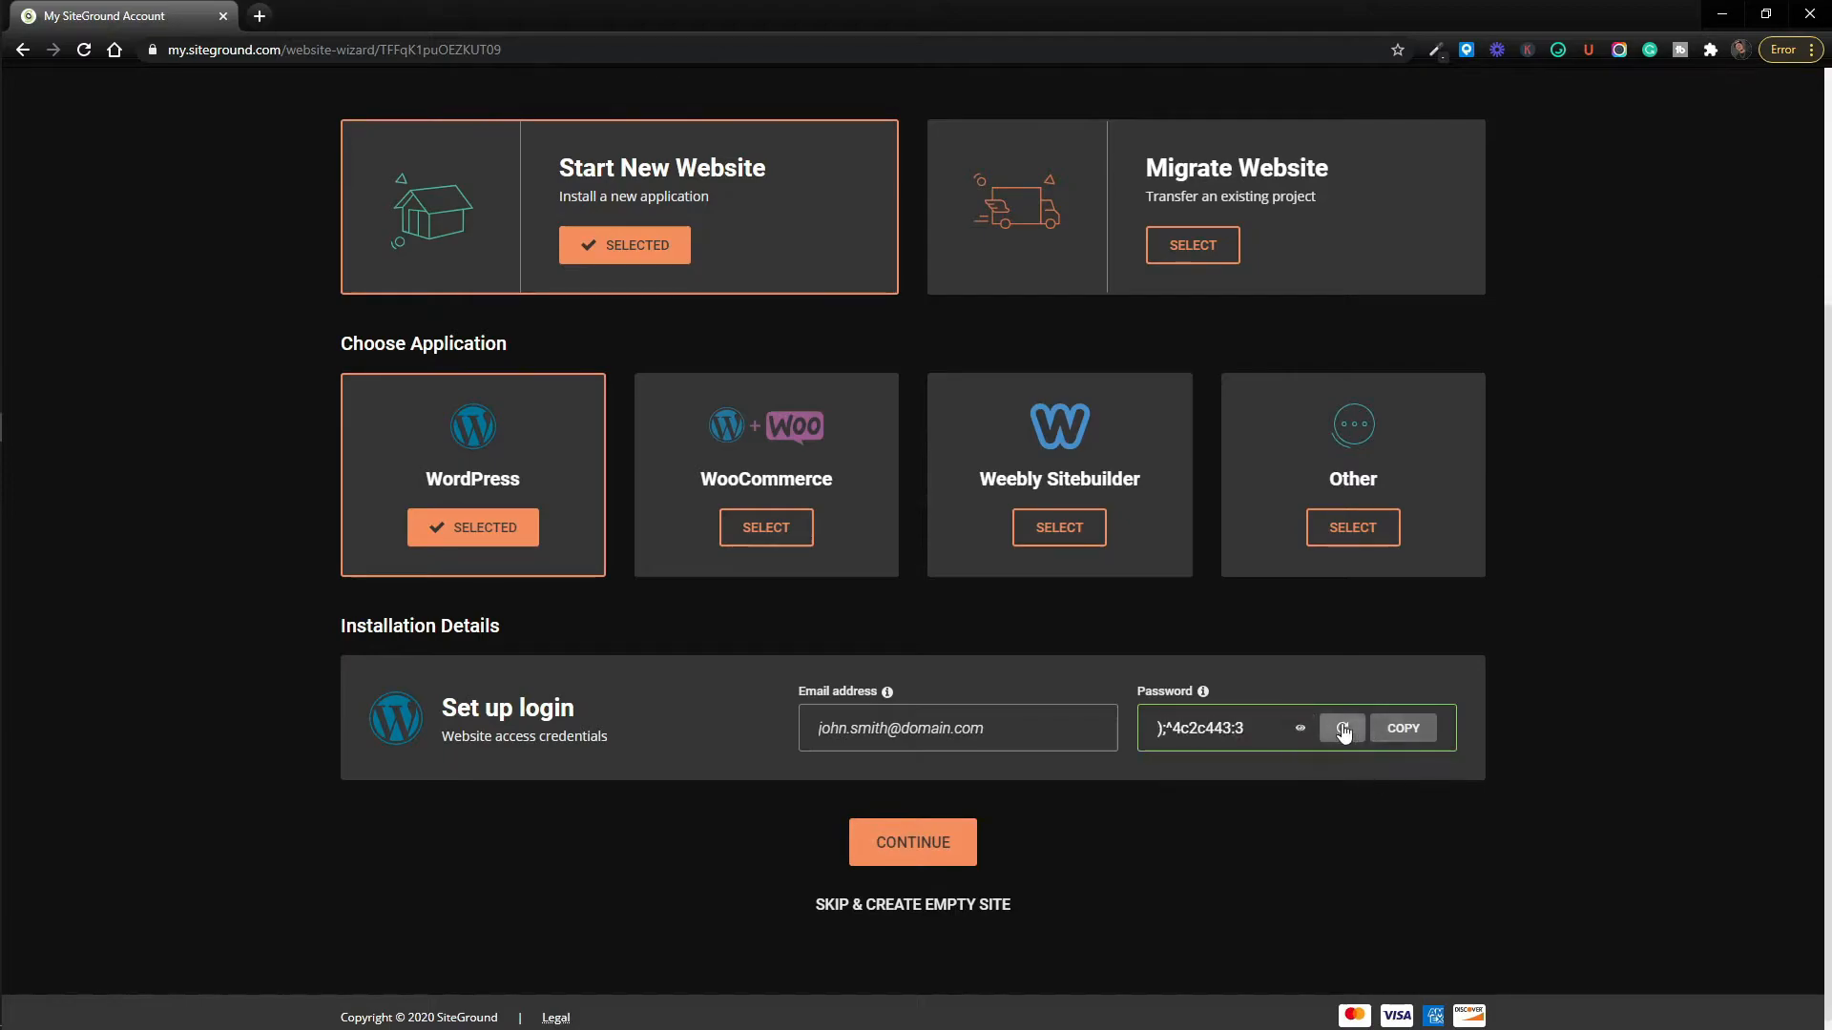
click(1342, 728)
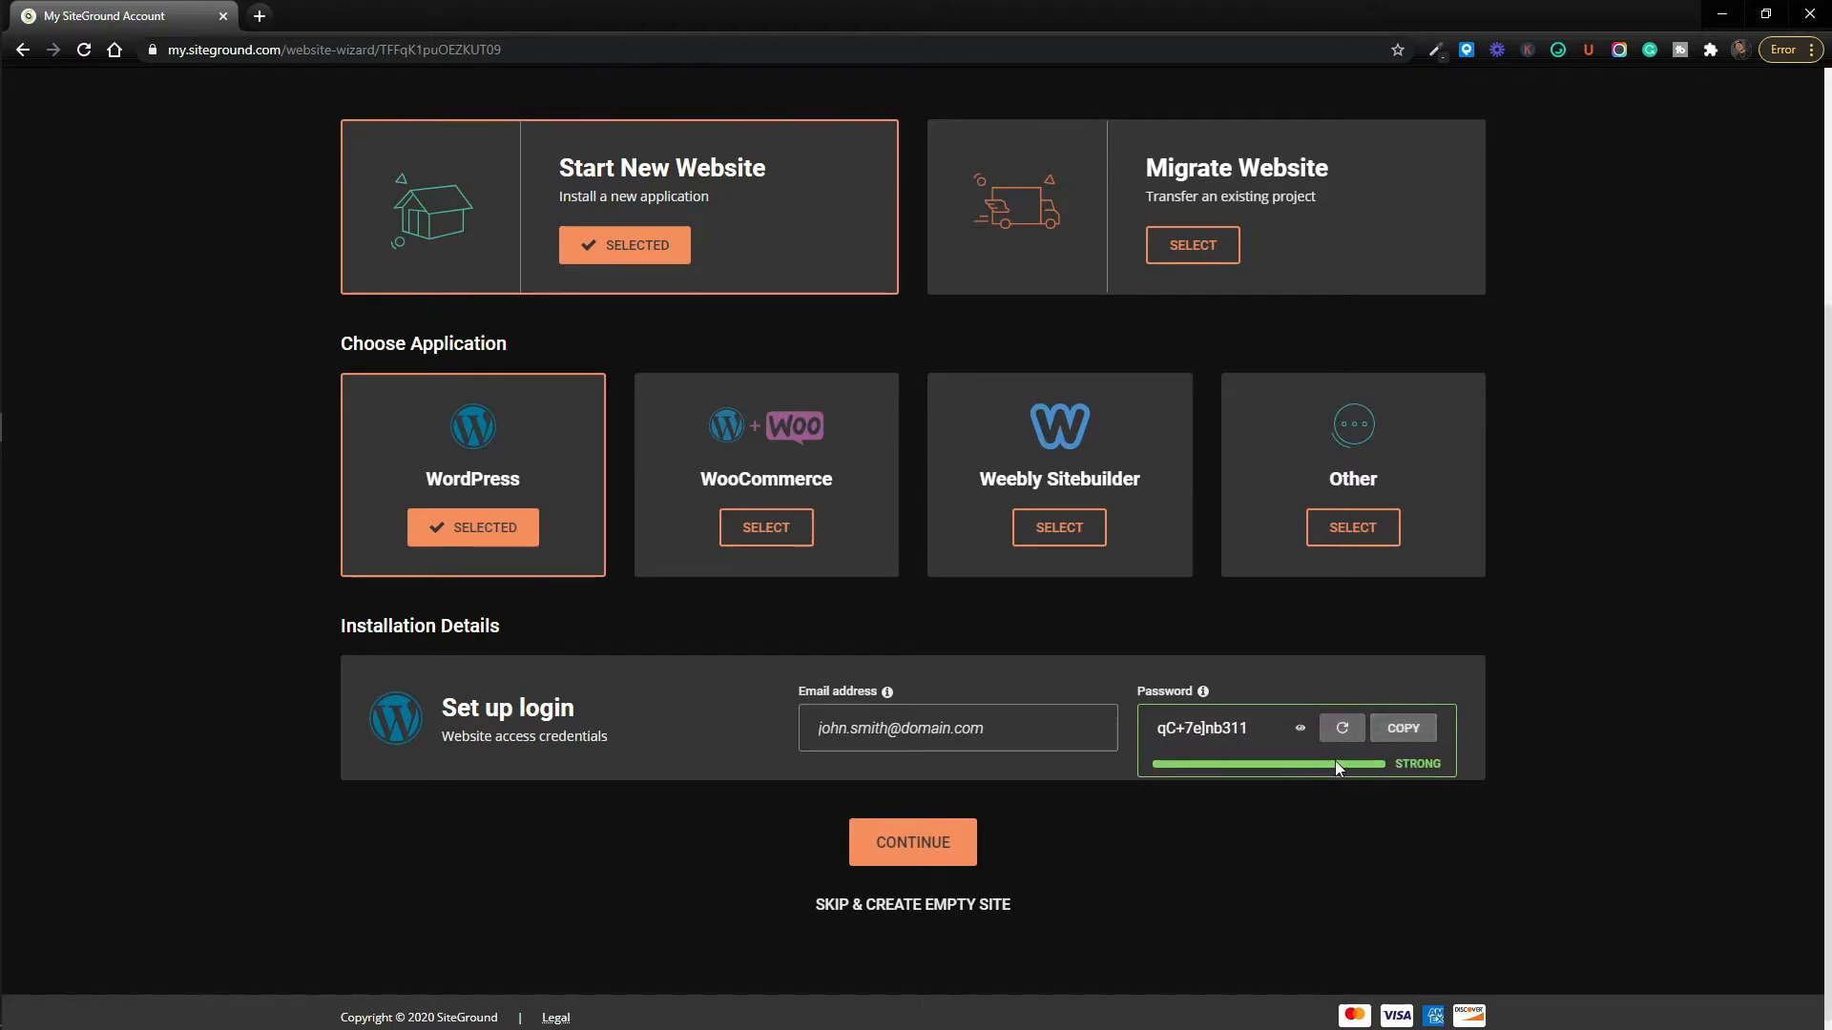
click(1339, 731)
click(1339, 729)
click(1340, 729)
click(1309, 732)
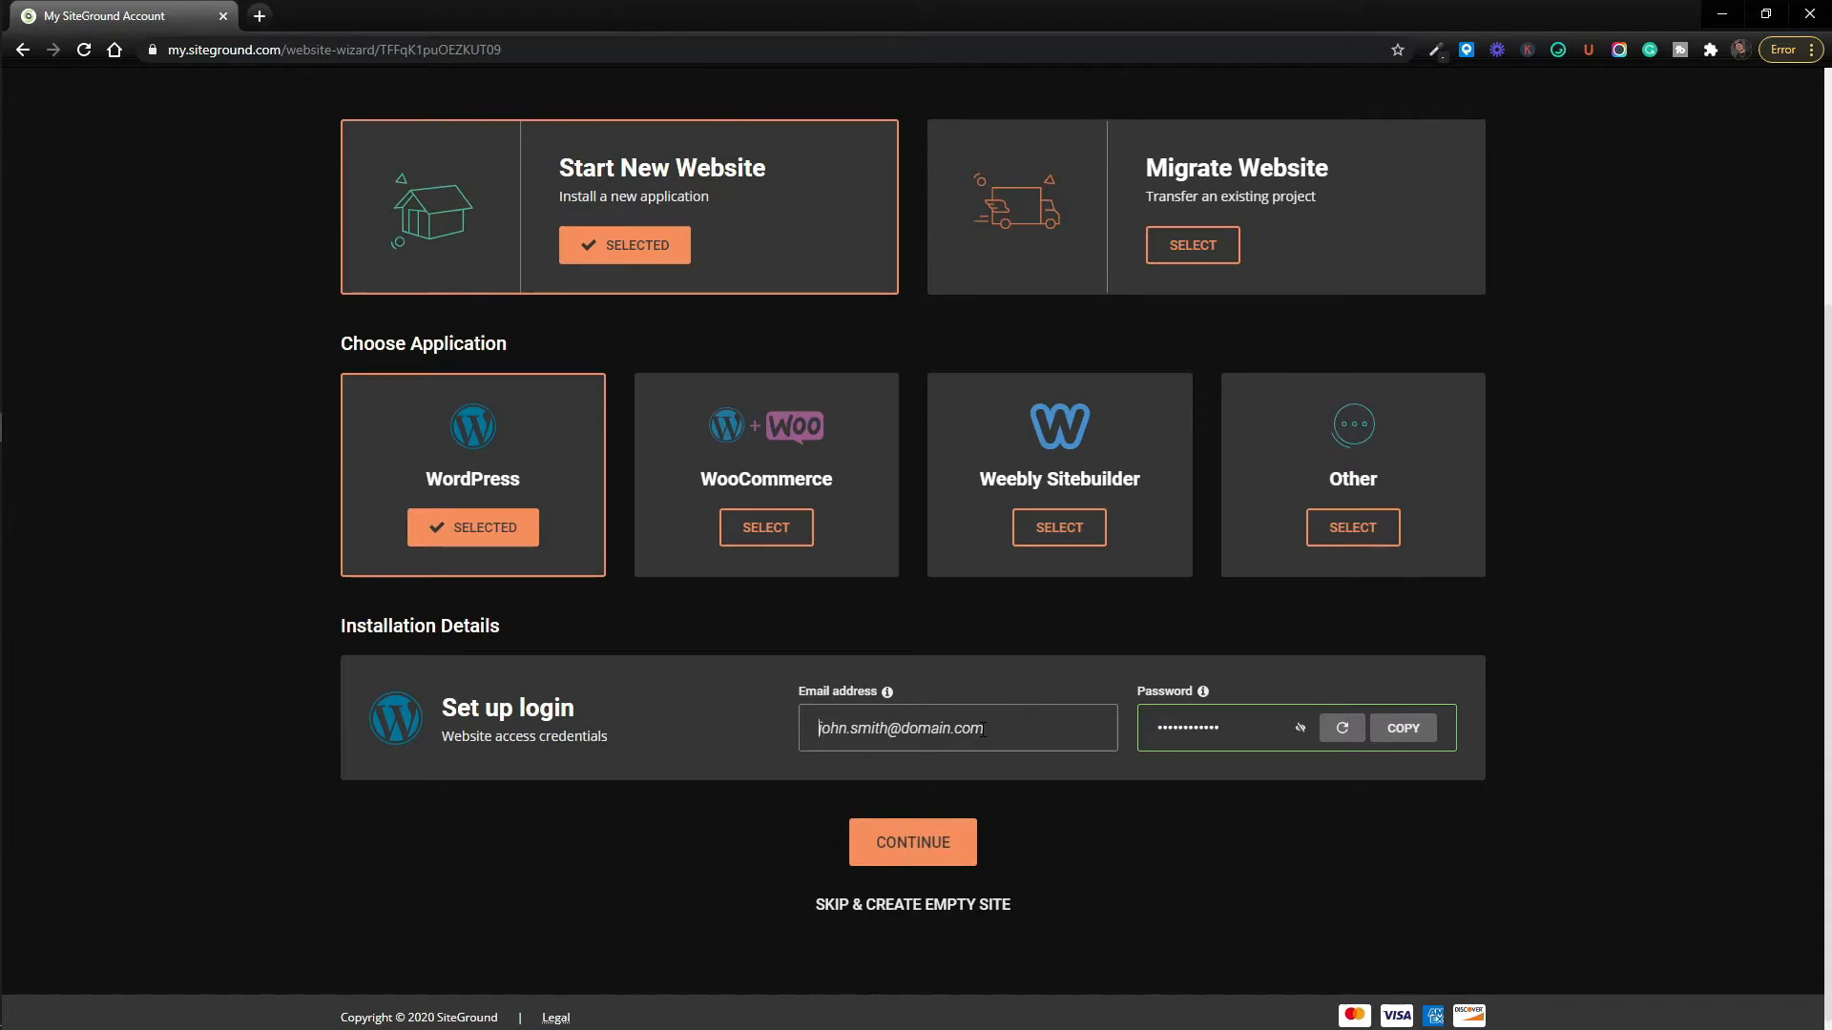
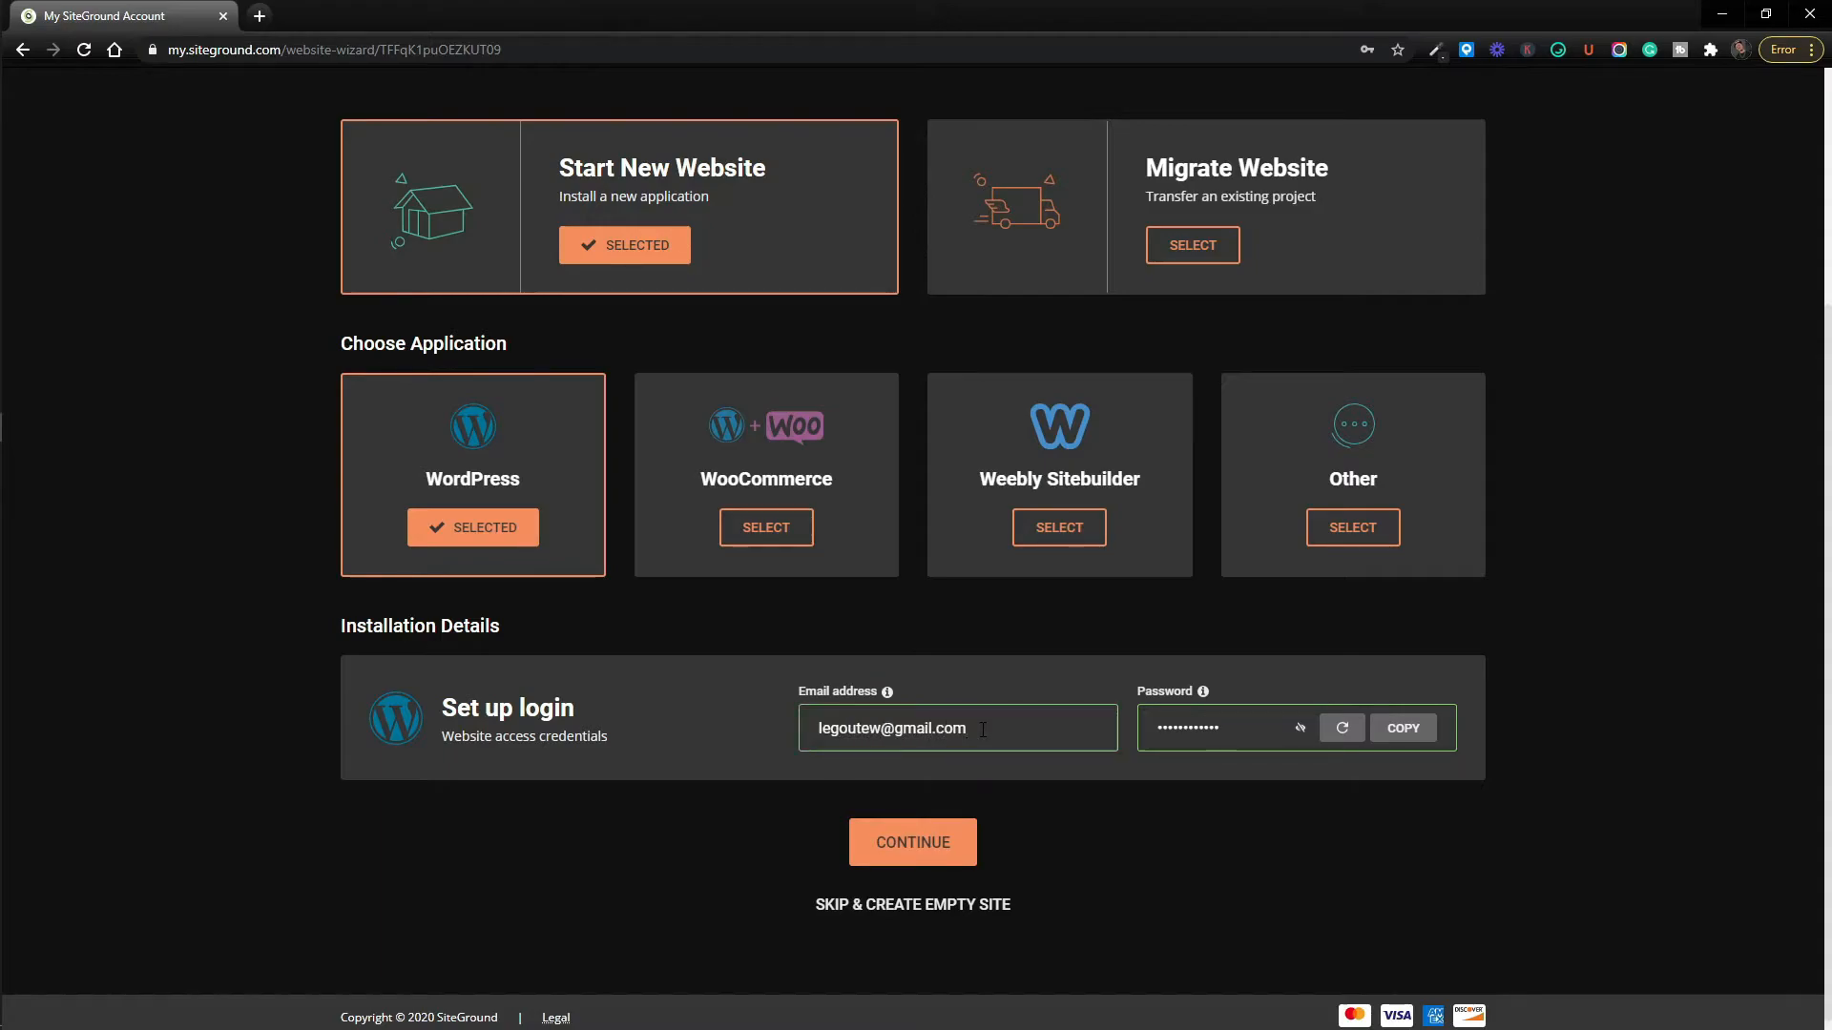
Enter the login e-mail address and regenerate the password, toggling its visibility.
key(Tab)
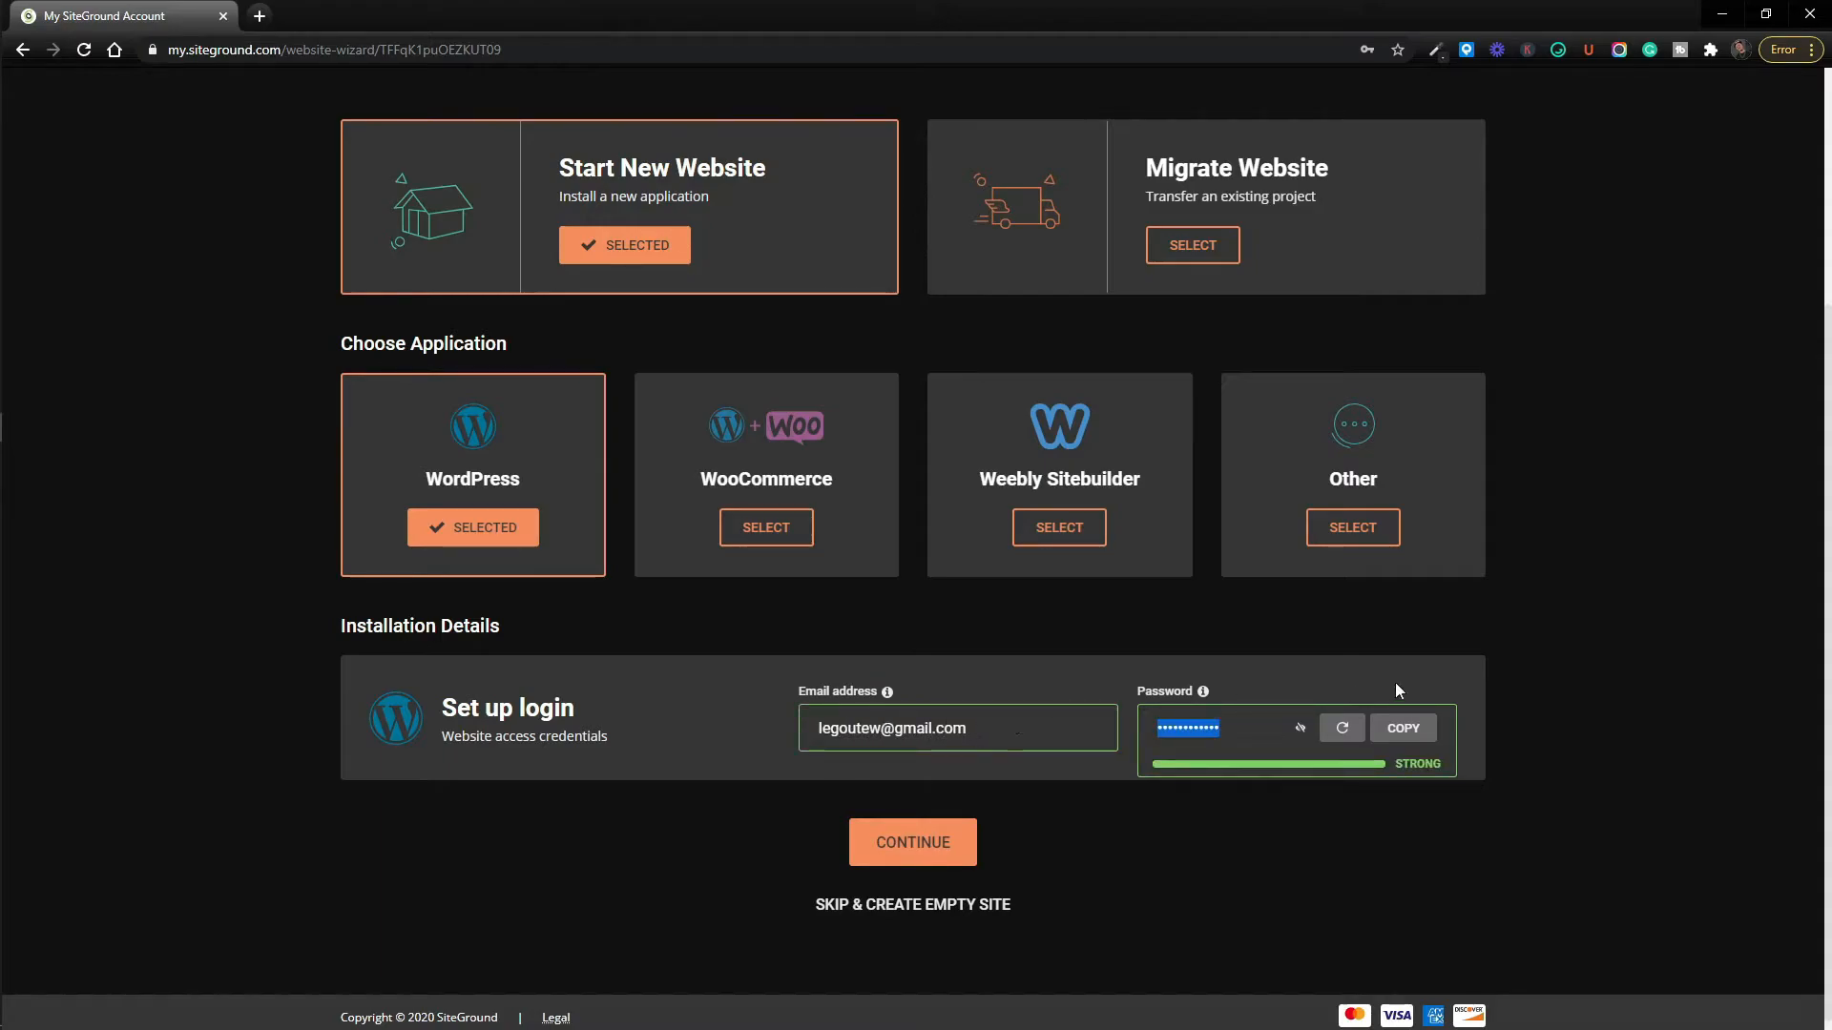
click(1341, 730)
click(1299, 728)
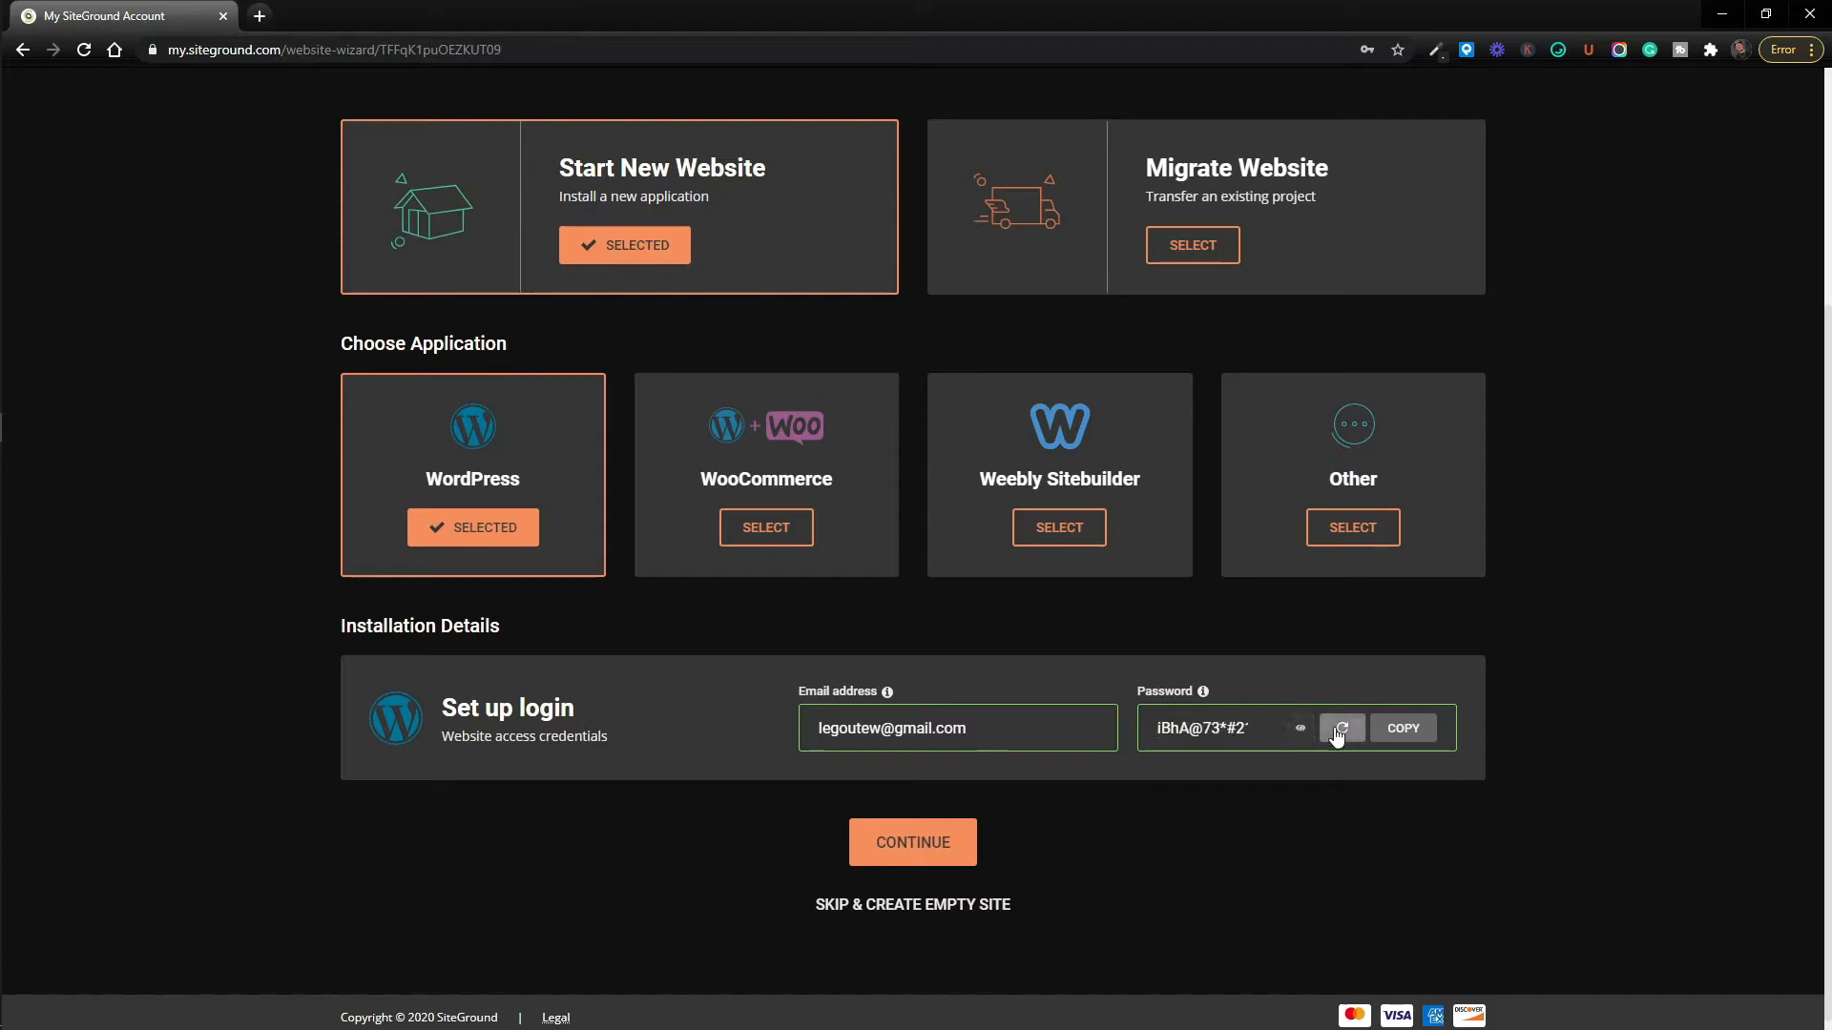
click(1337, 728)
click(1302, 728)
Settle on a final generated password, copy it, and continue to the extras step.
click(1331, 731)
click(1301, 728)
click(1342, 730)
click(1302, 730)
click(1342, 730)
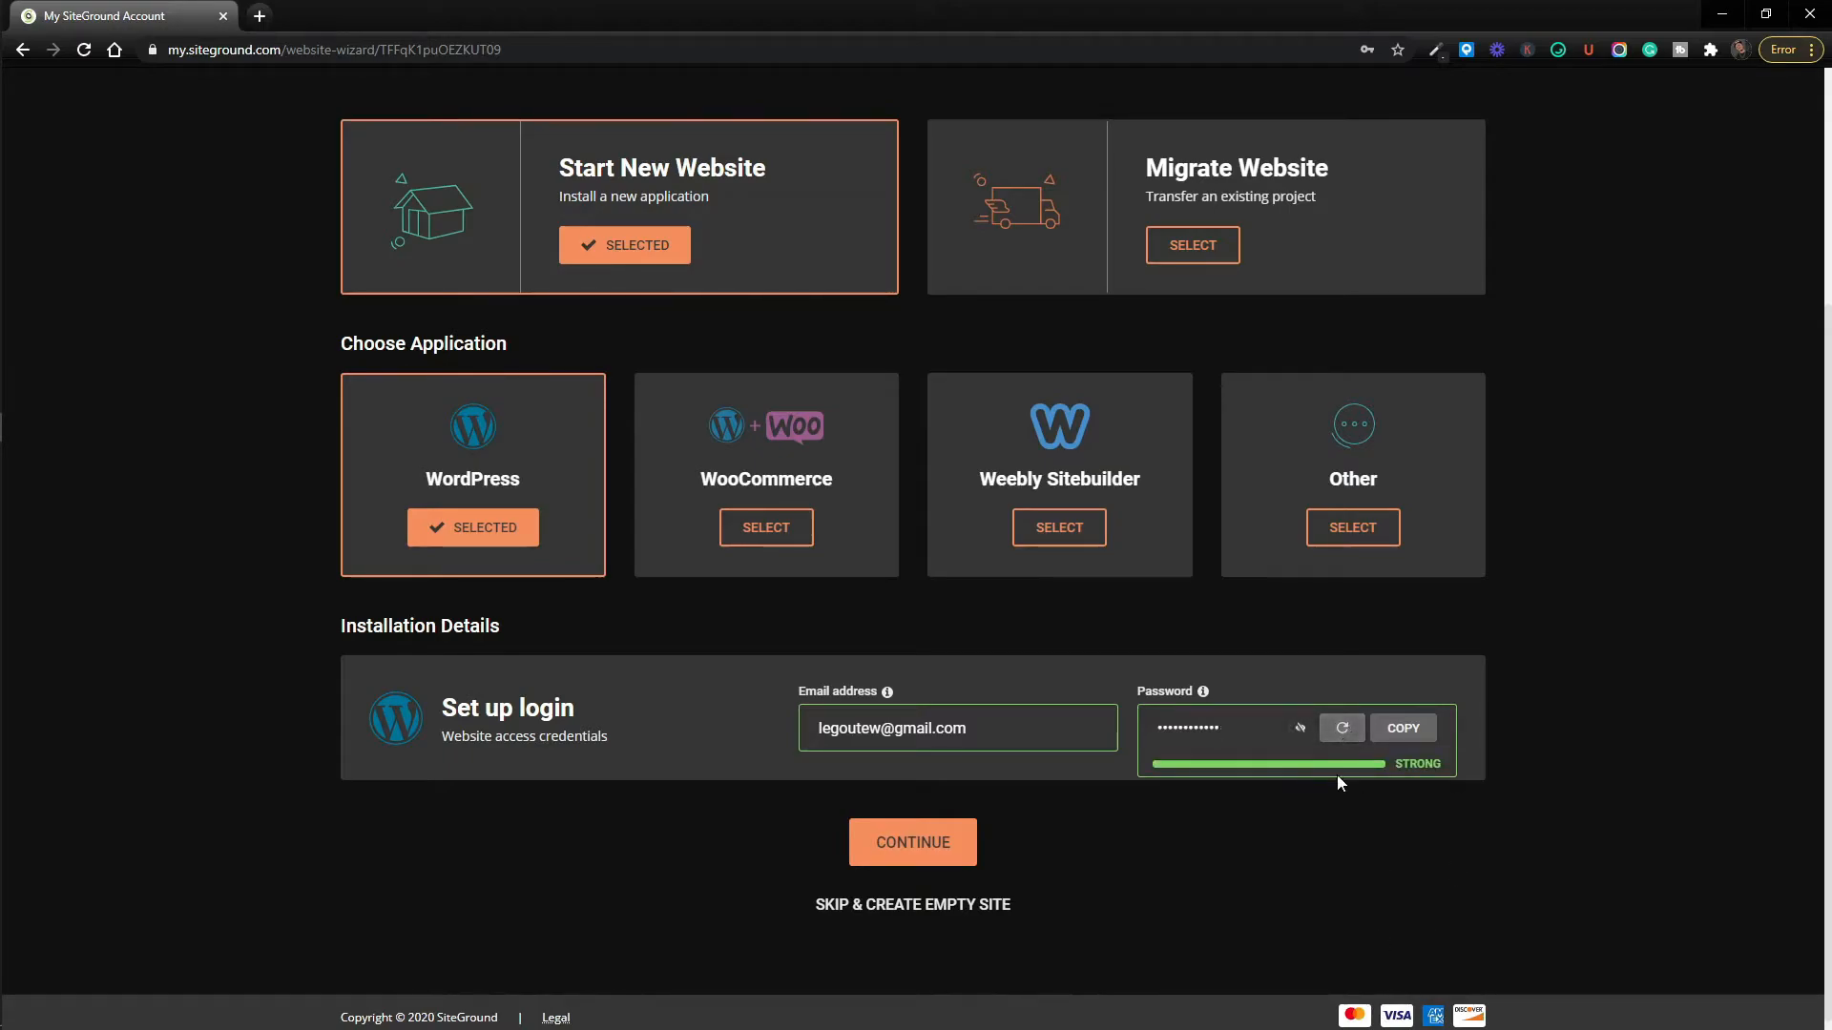
click(1413, 733)
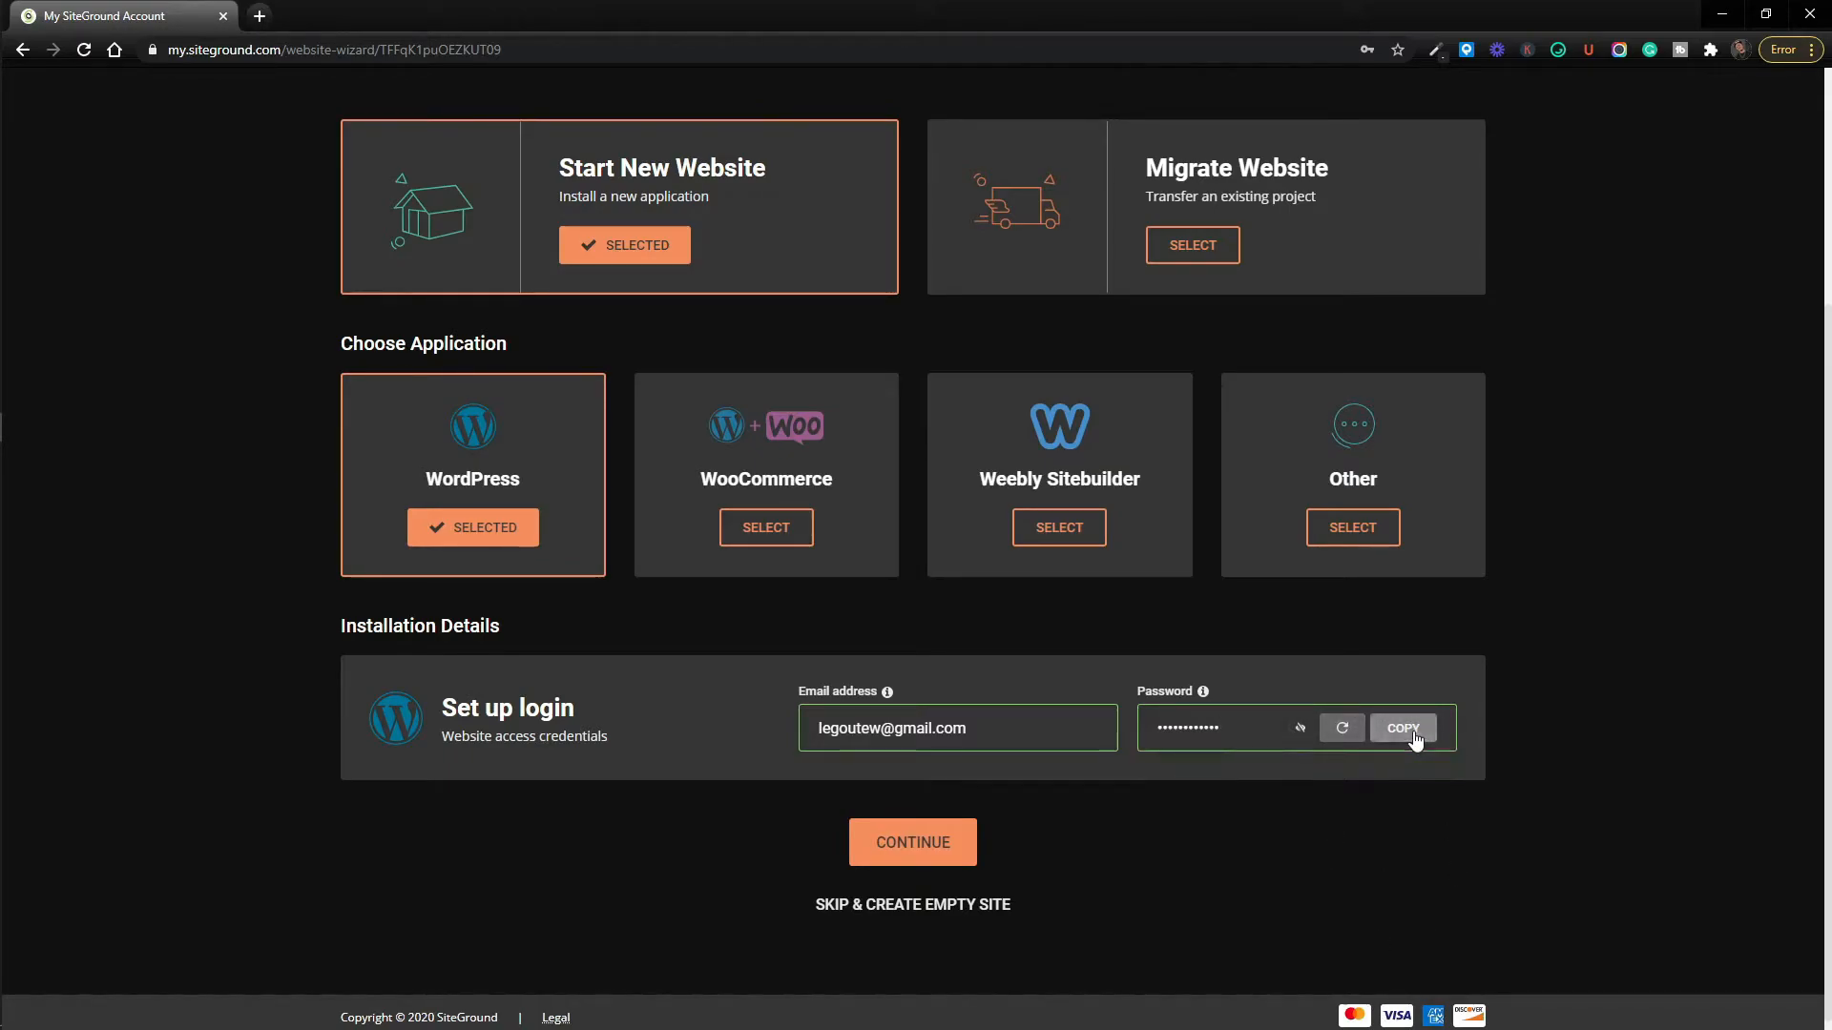
click(906, 858)
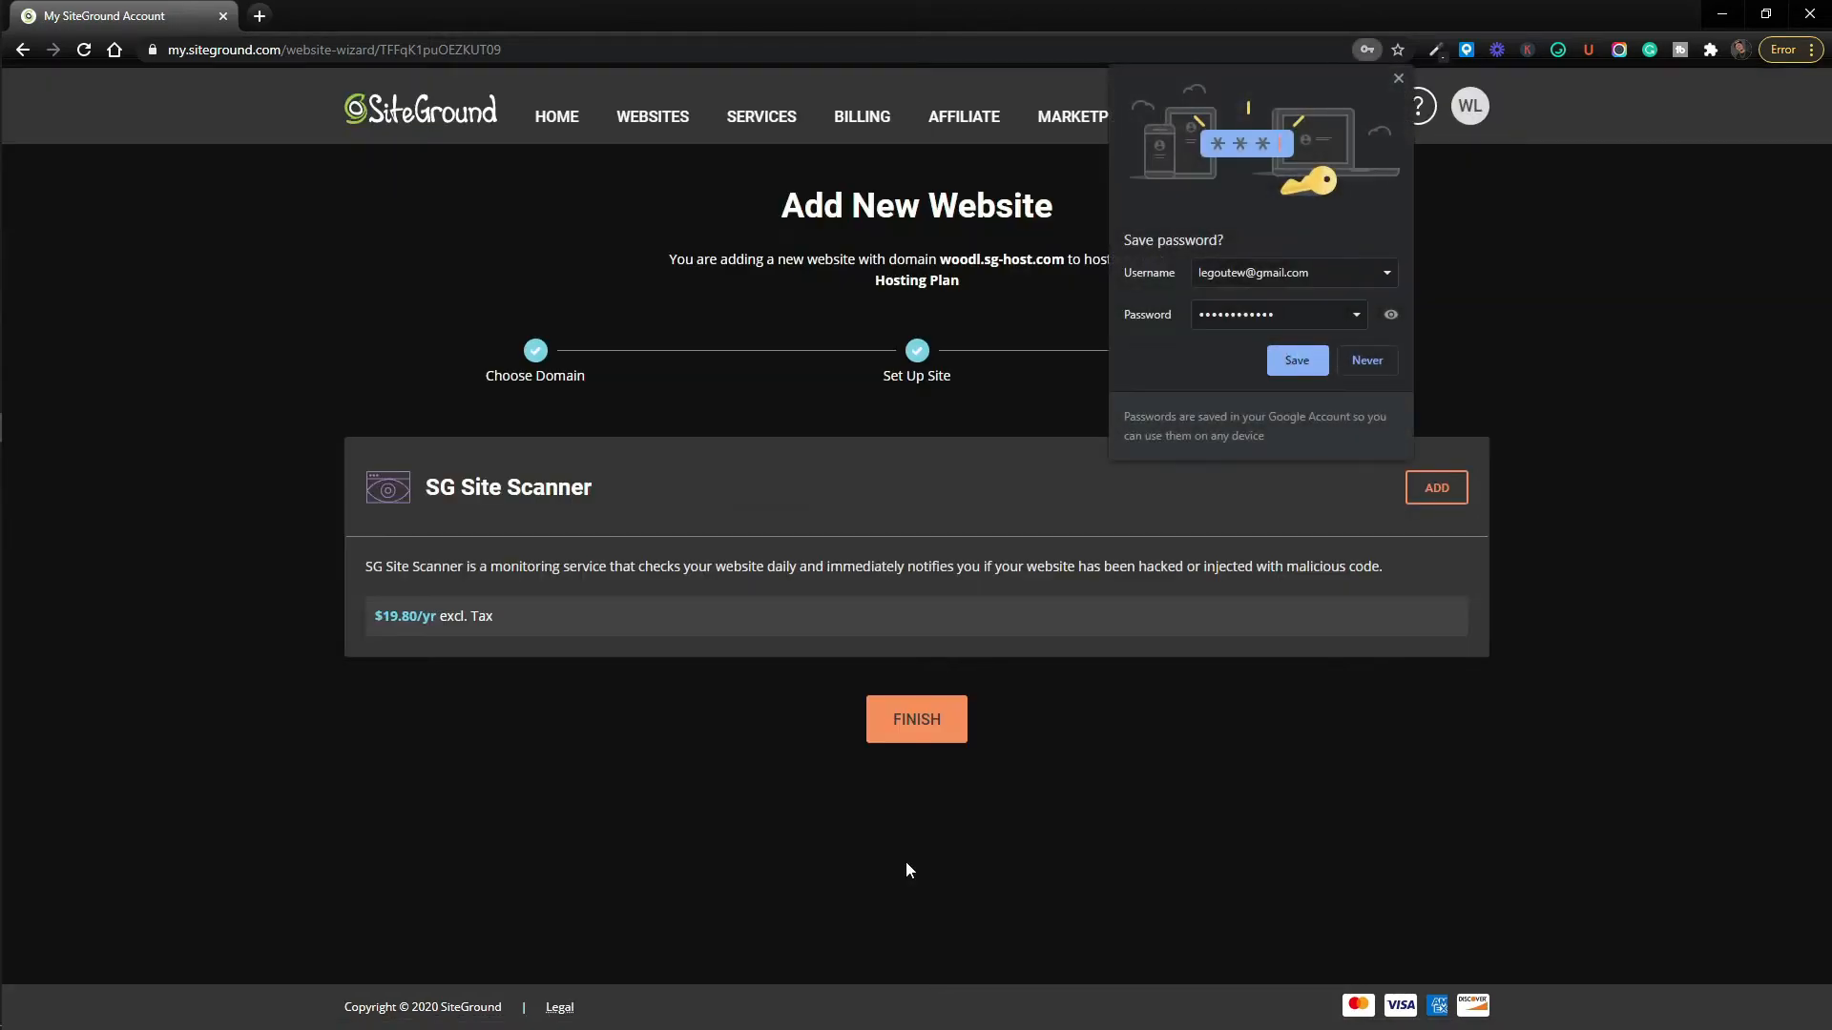
Dismiss Chrome's save-password prompt, skip the SG Site Scanner add-on, and finish the wizard.
click(1399, 78)
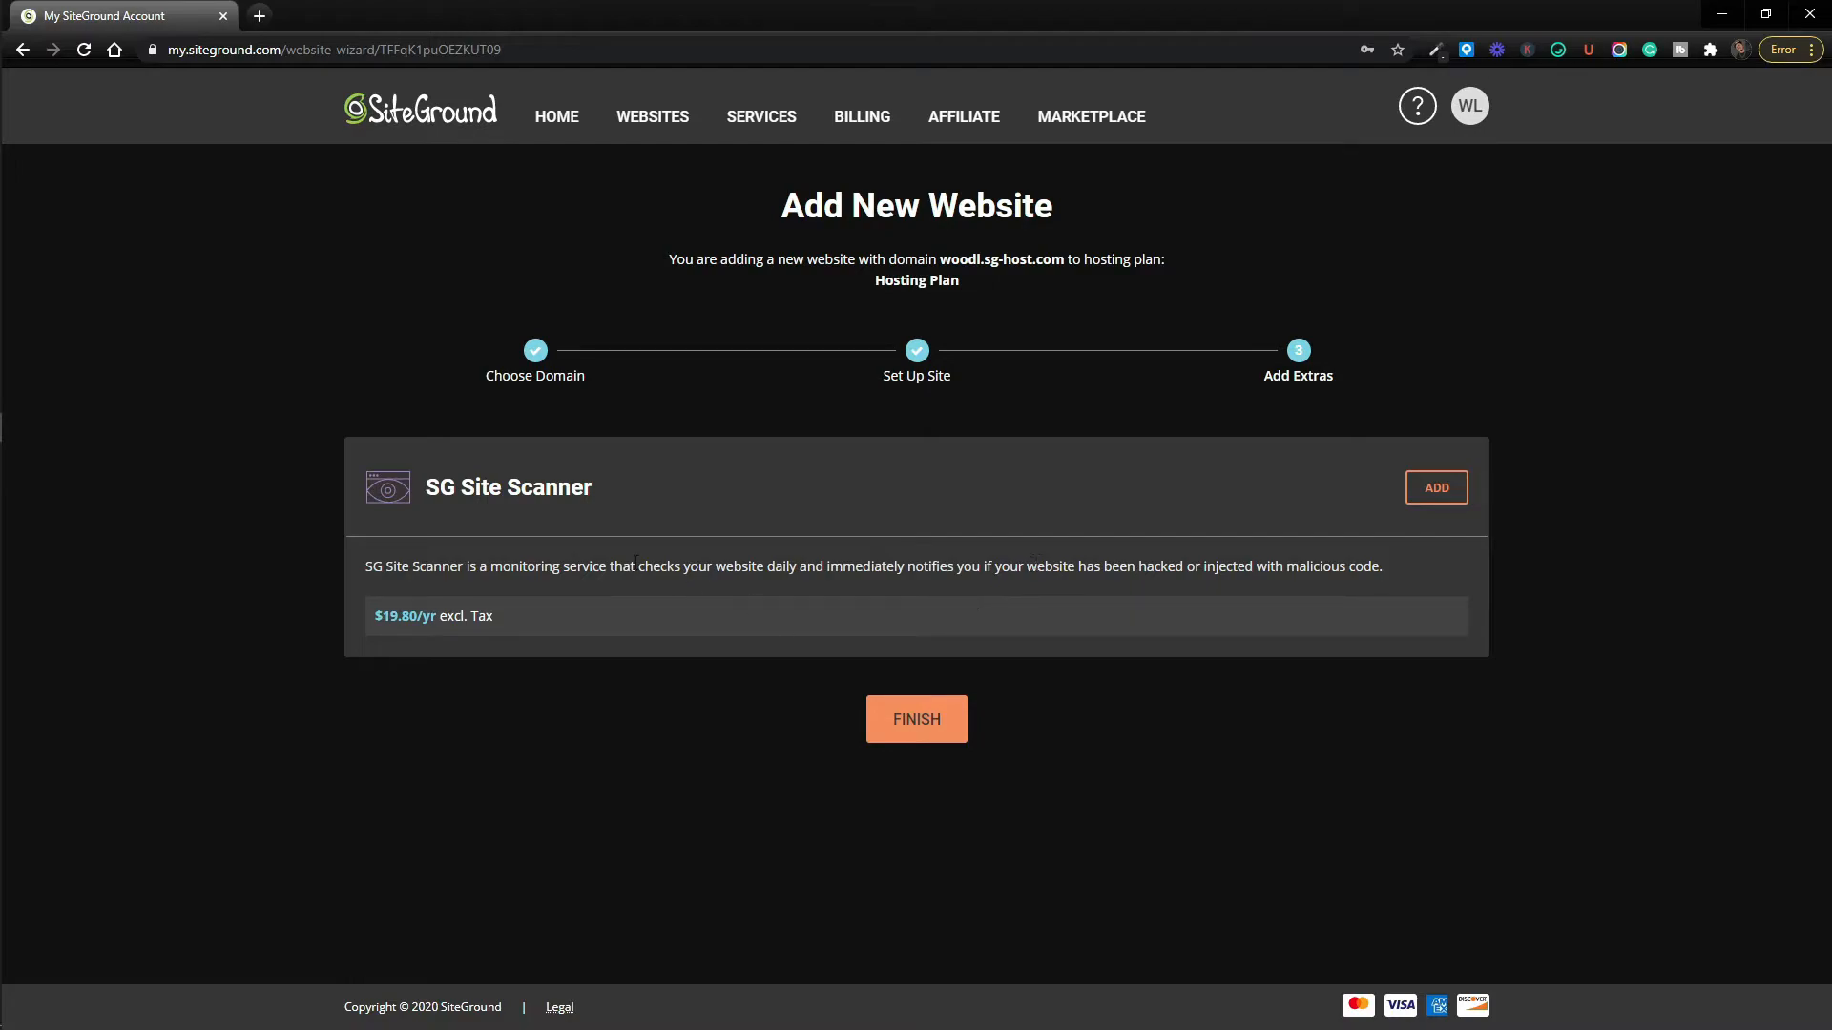
double_click(469, 488)
click(459, 487)
click(928, 727)
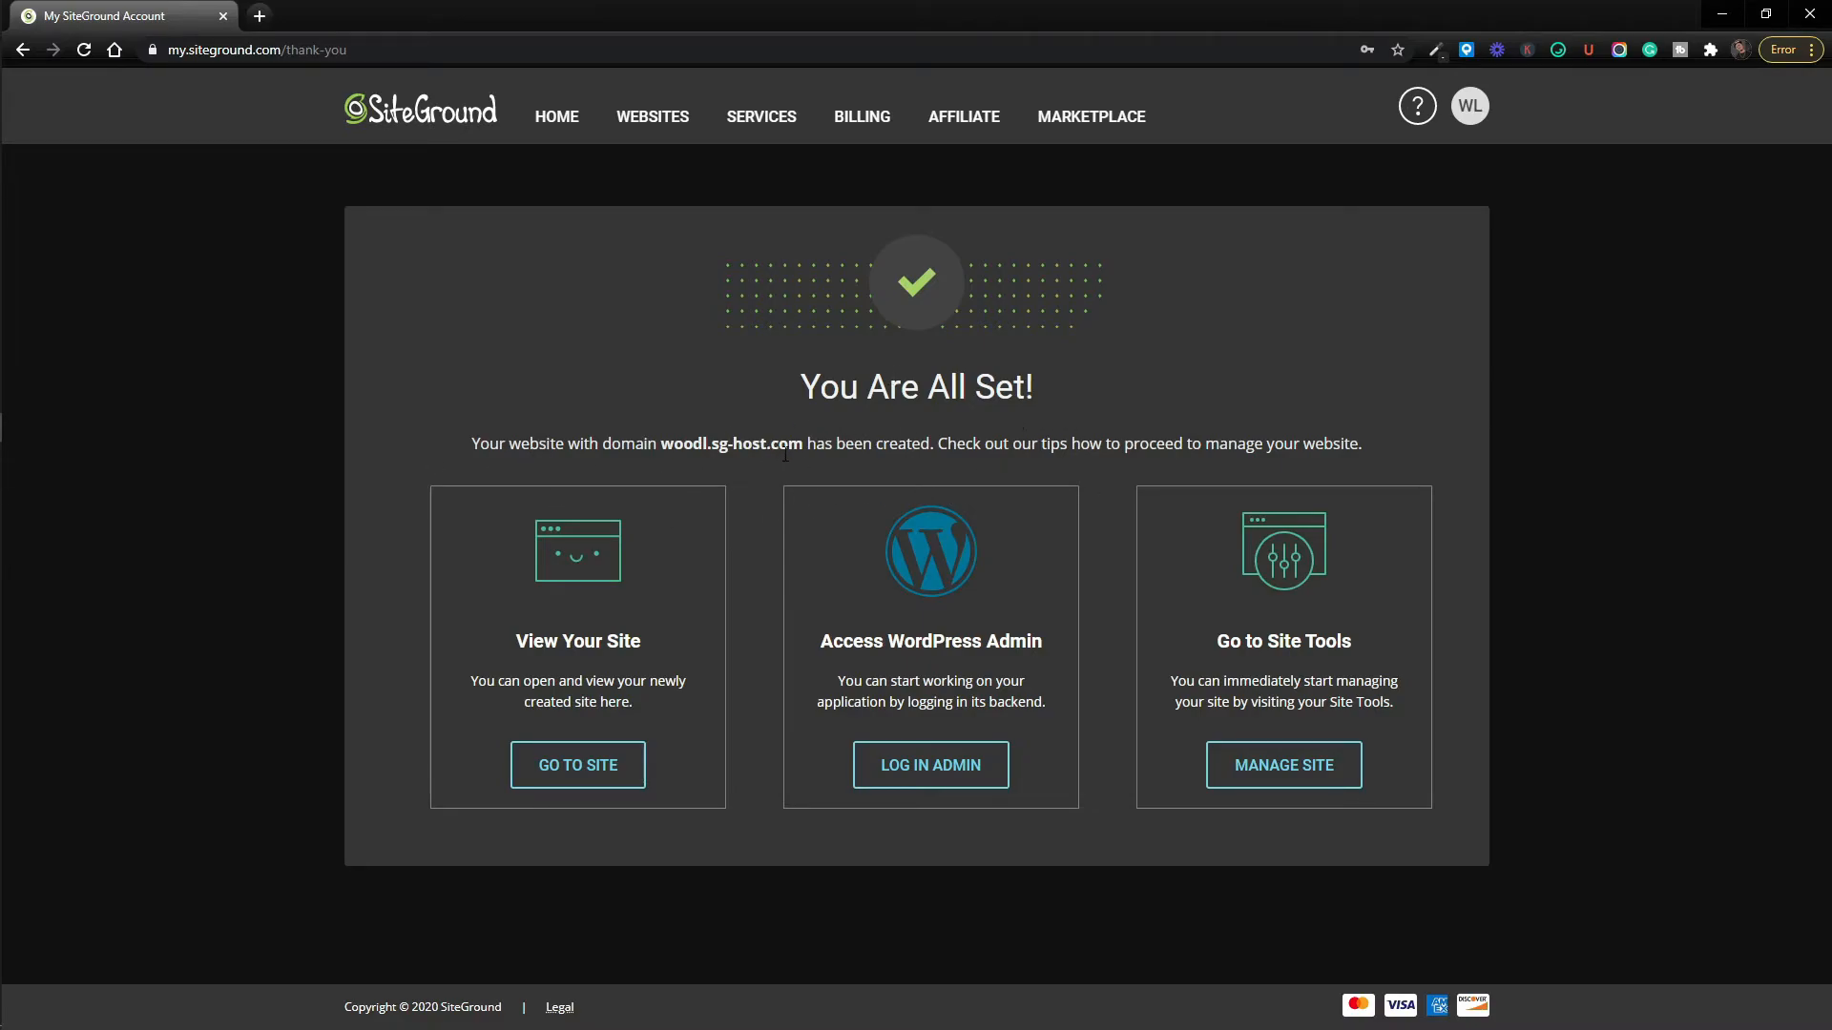
drag(802, 450, 661, 449)
click(729, 539)
View woodl.sg-host.com in a new tab, then return to the SiteGround confirmation page.
click(547, 776)
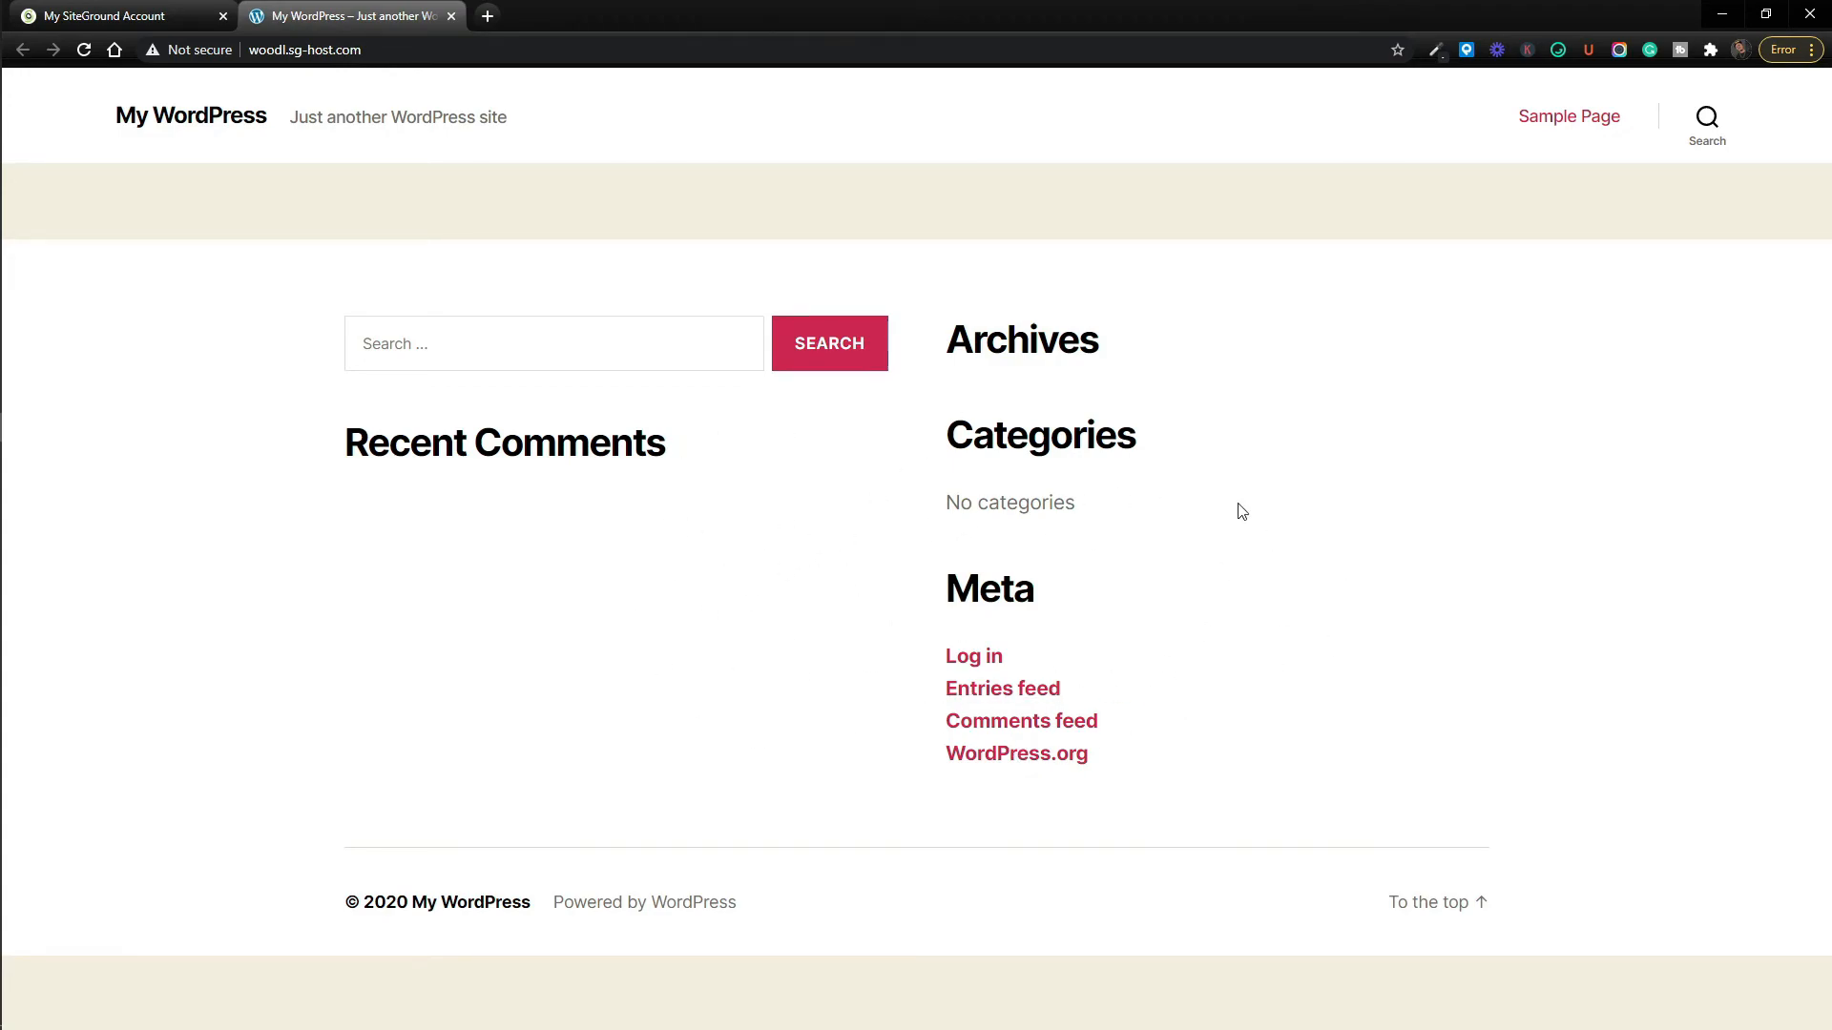
click(166, 15)
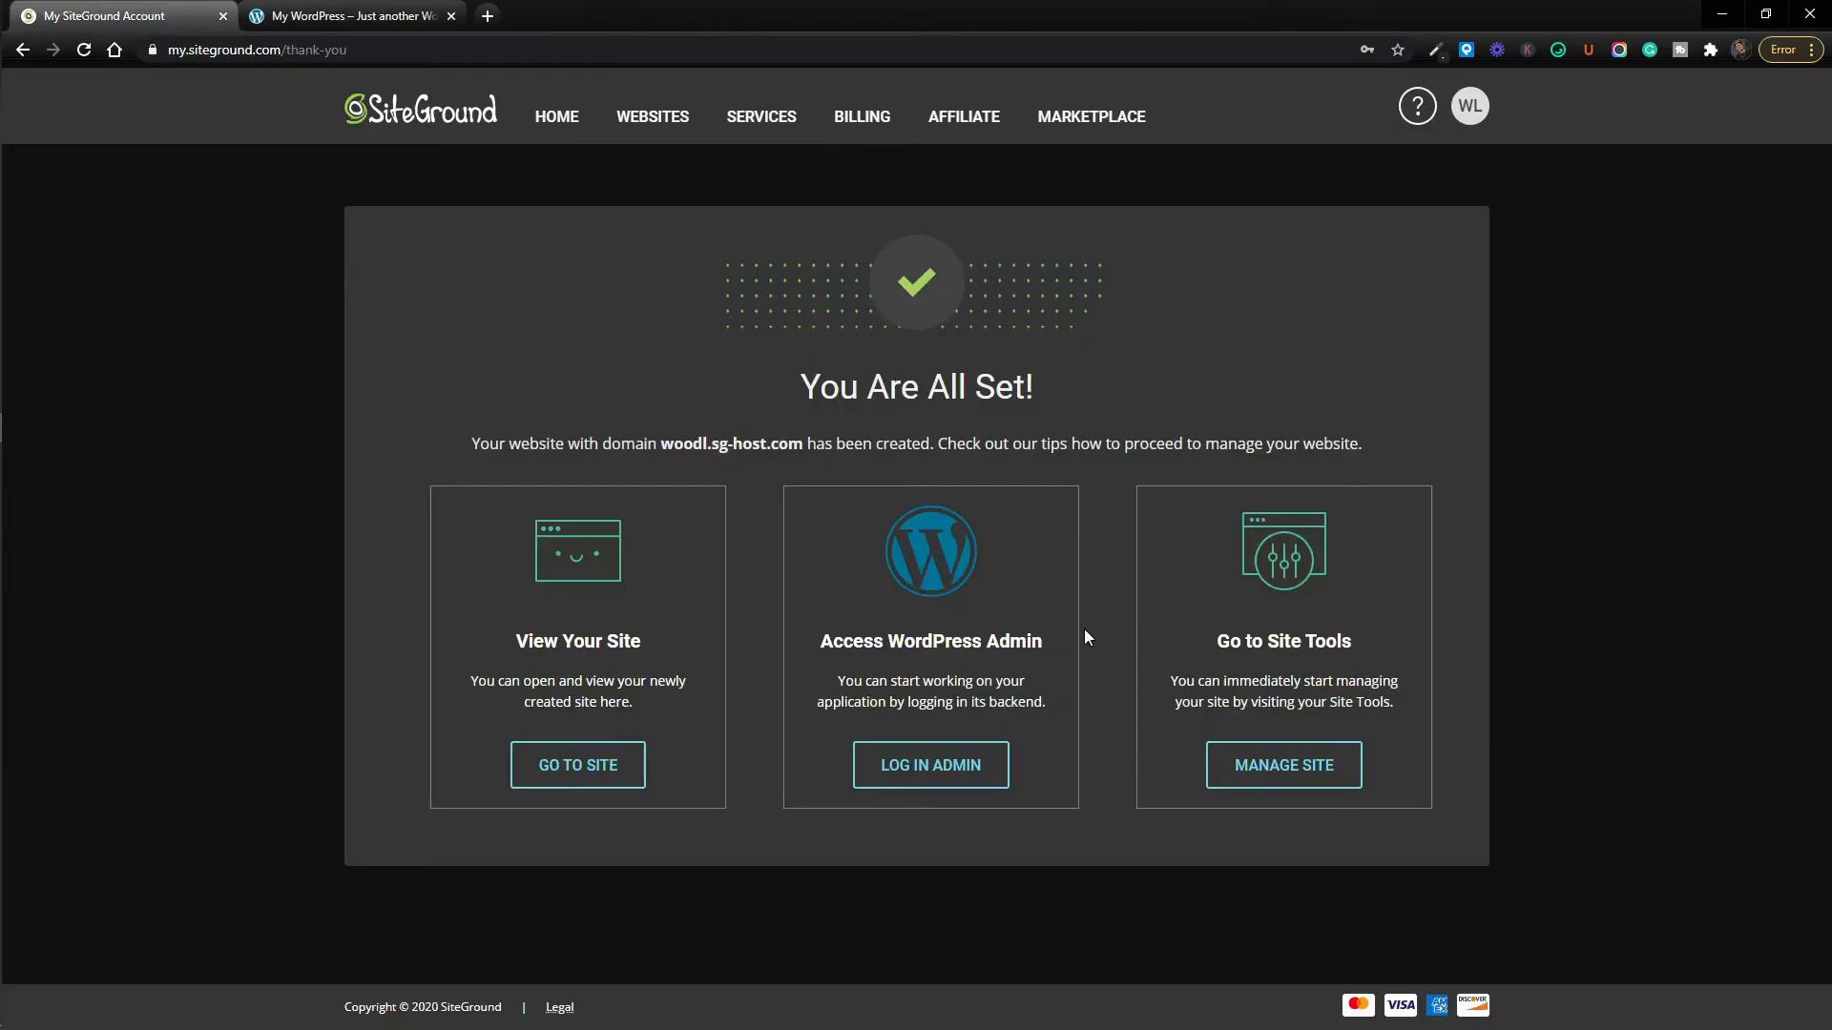